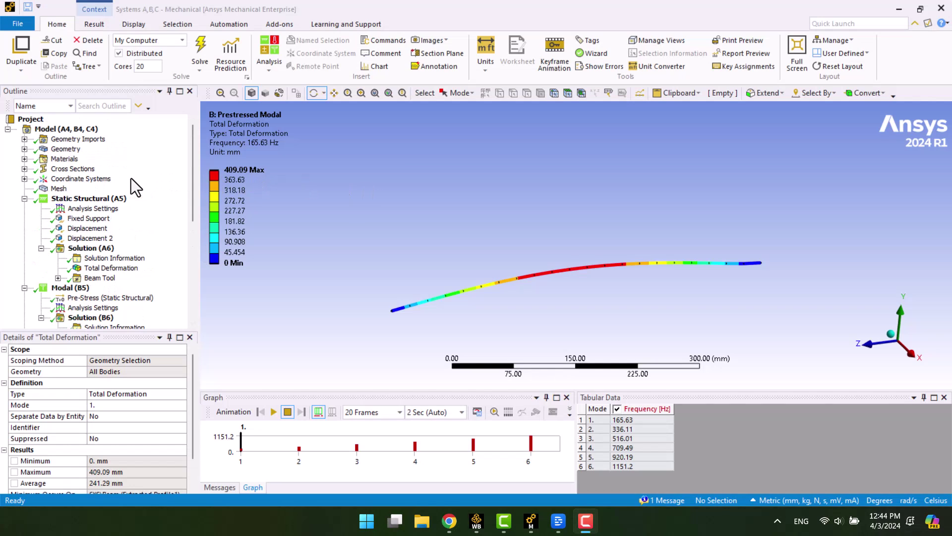
Inspect the beam body, its extracted profile, the static supports and the first unstressed mode
left_click(25, 169)
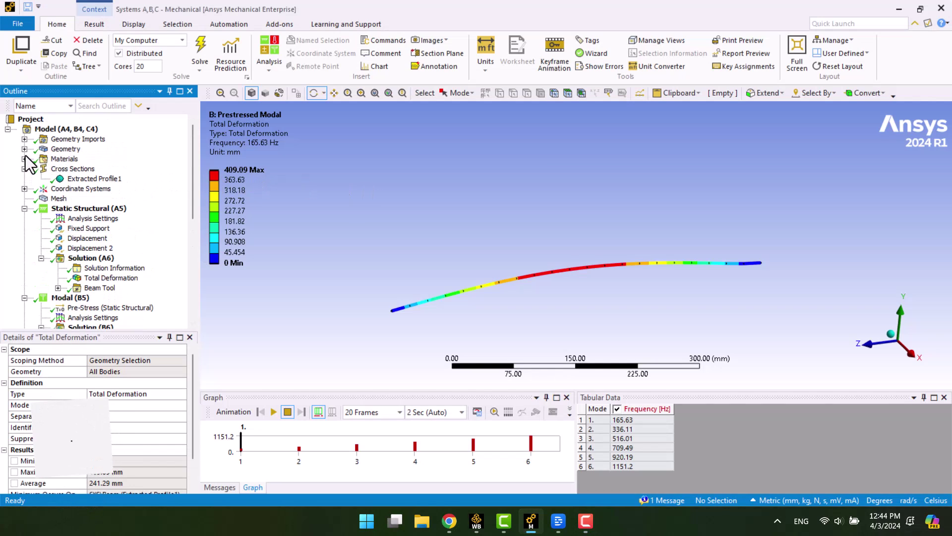
left_click(25, 148)
left_click(71, 160)
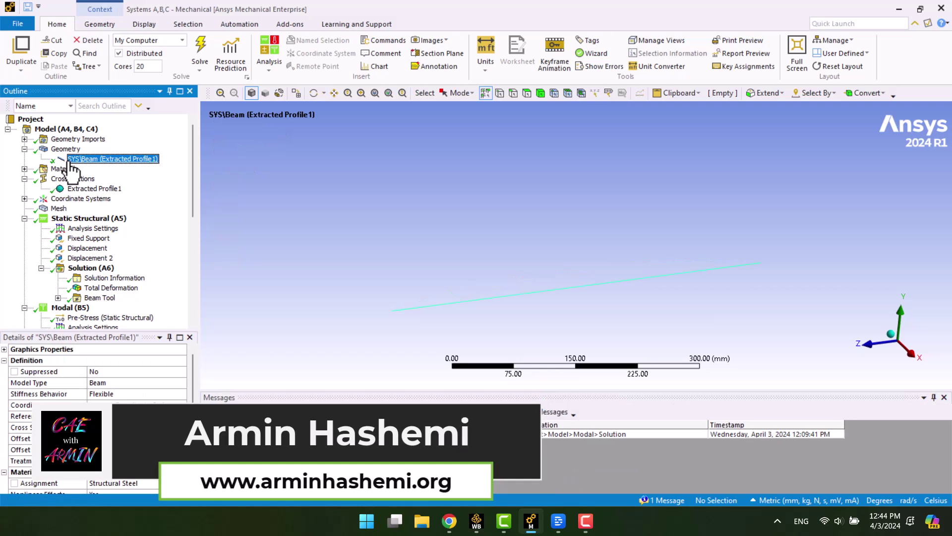
left_click(66, 218)
scroll(81, 257, "down", 3)
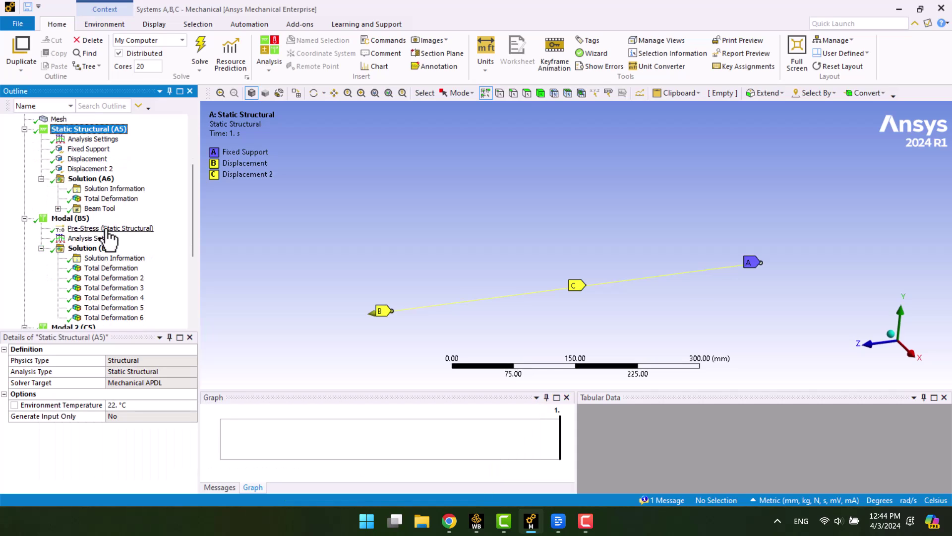
scroll(97, 236, "down", 4)
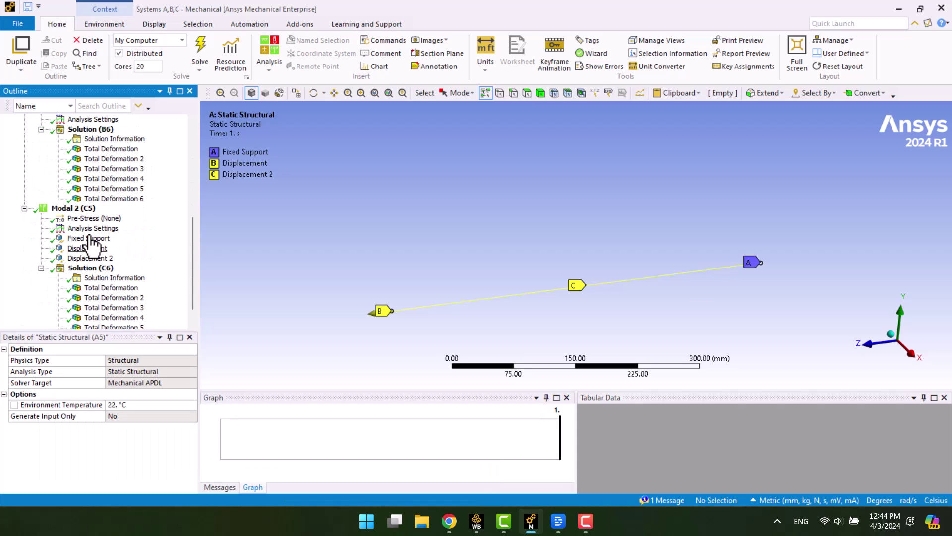
left_click(113, 288)
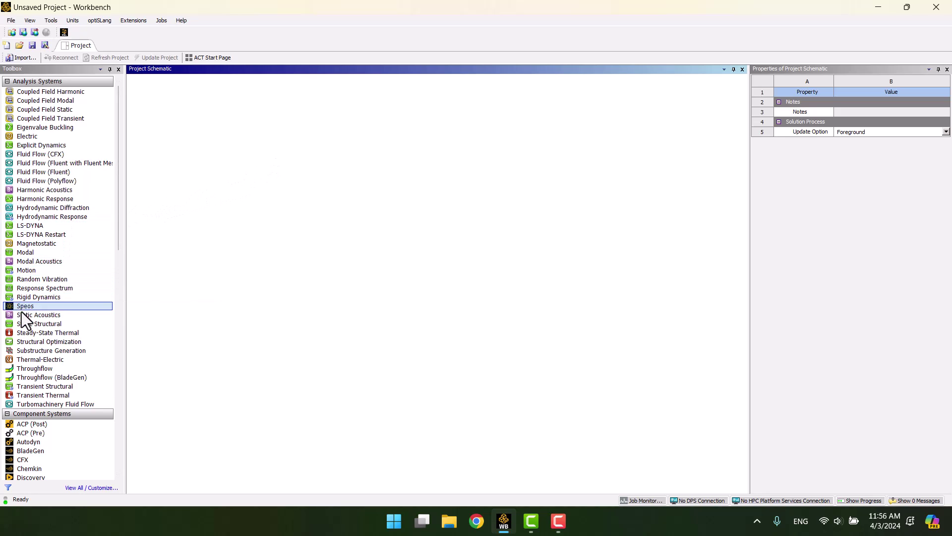
Add a Static Structural system to the project, keeping its default name
left_click_drag(23, 324, 25, 331)
double_click(21, 325)
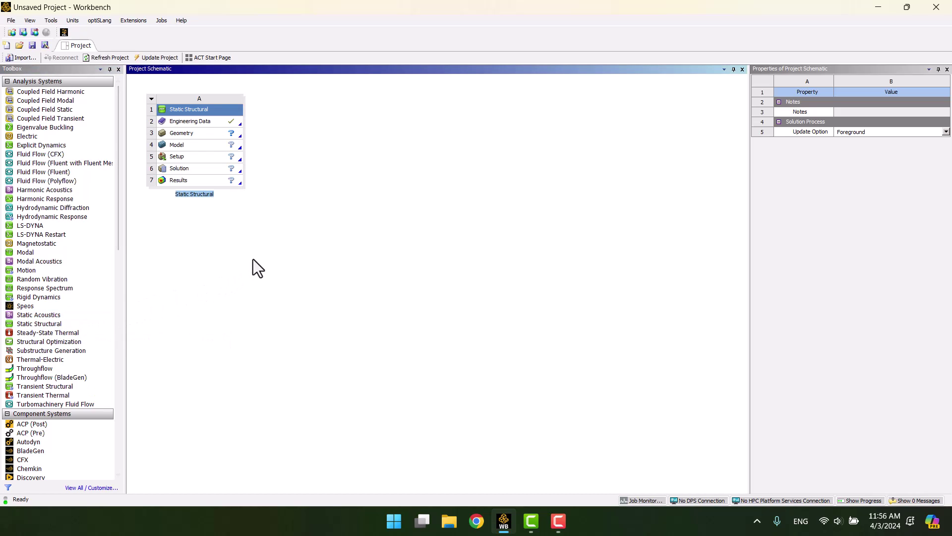
key("Return")
Start a new SpaceClaim geometry from the system's Geometry cell
left_click(193, 135)
right_click(192, 135)
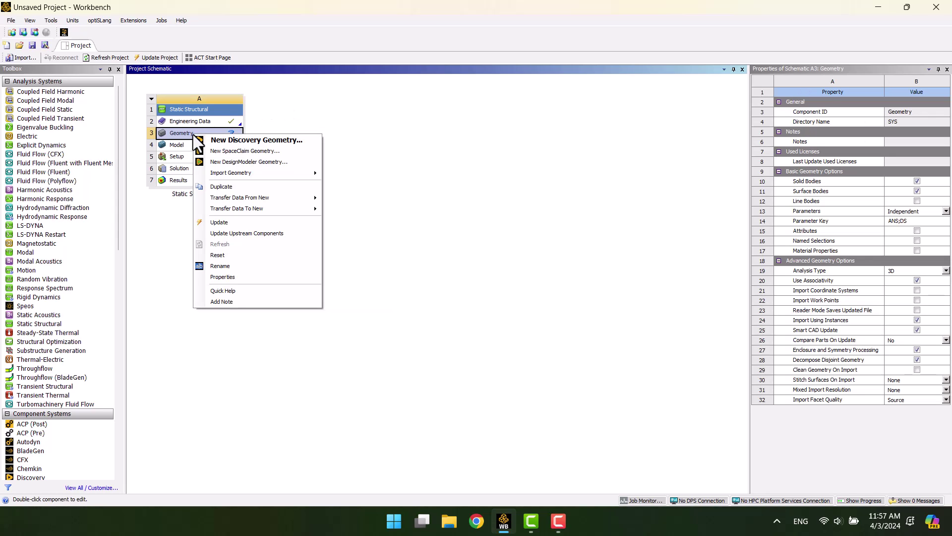
left_click(214, 152)
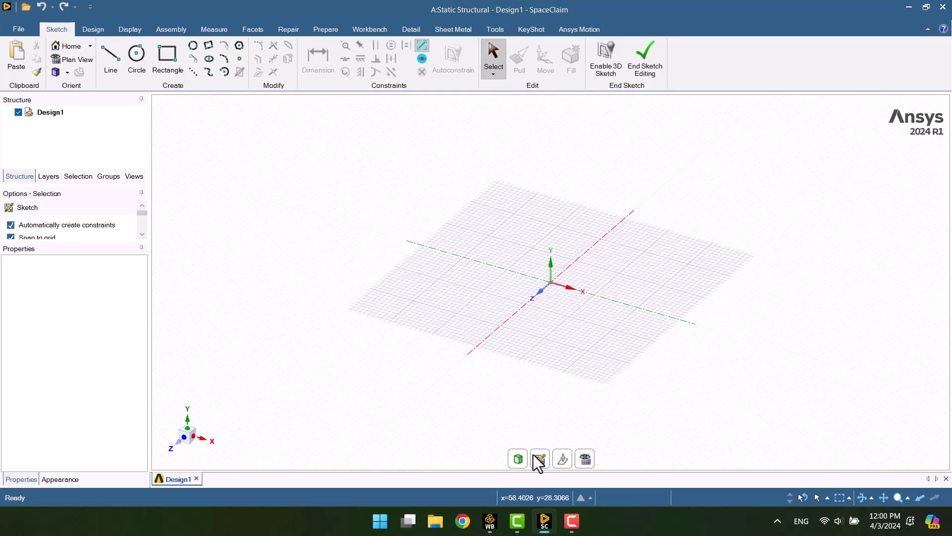
Draw a 1 mm diameter circle at the origin on the XY plane in plan view, then end the sketch
left_click(536, 461)
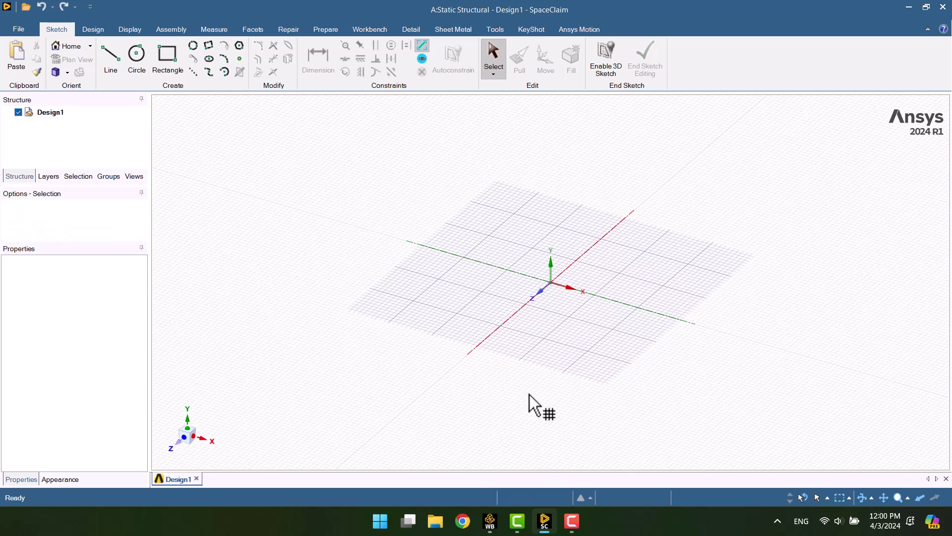
left_click(556, 297)
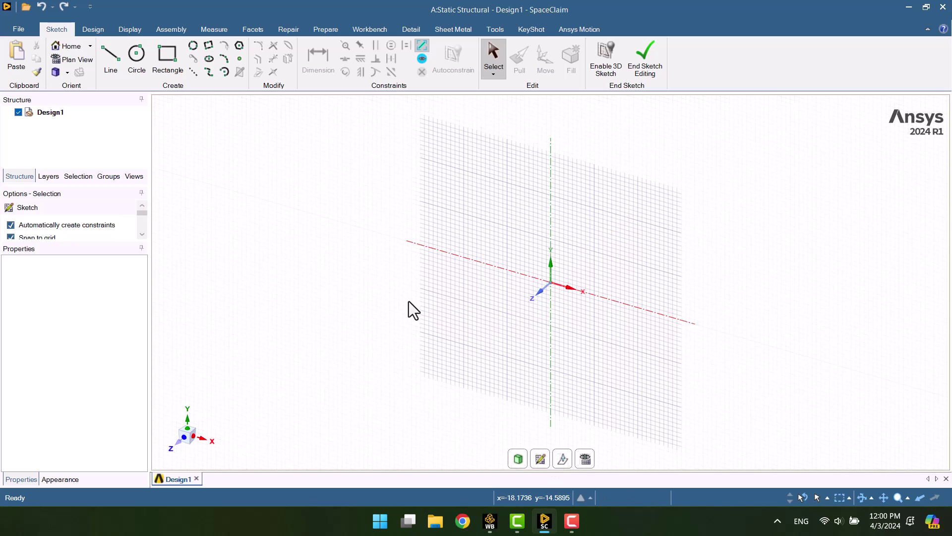
left_click(179, 444)
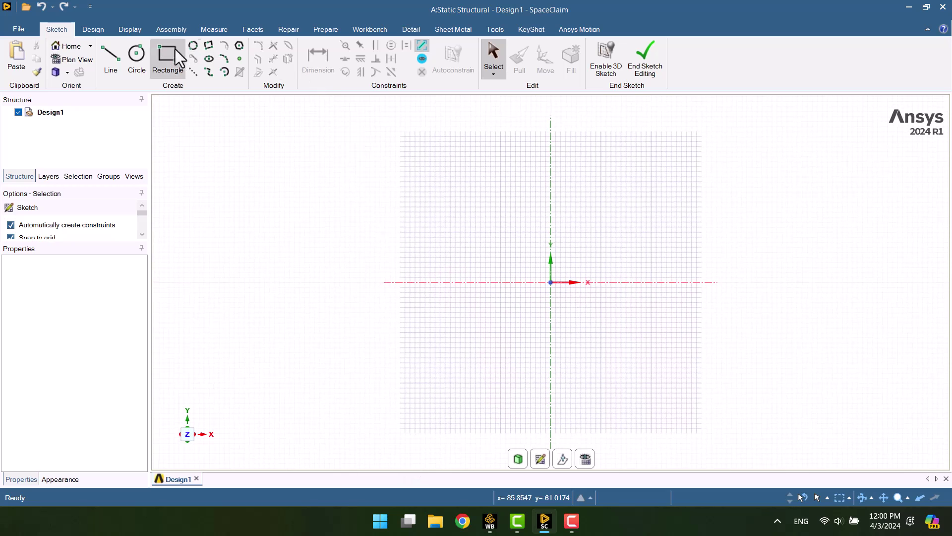
left_click(137, 60)
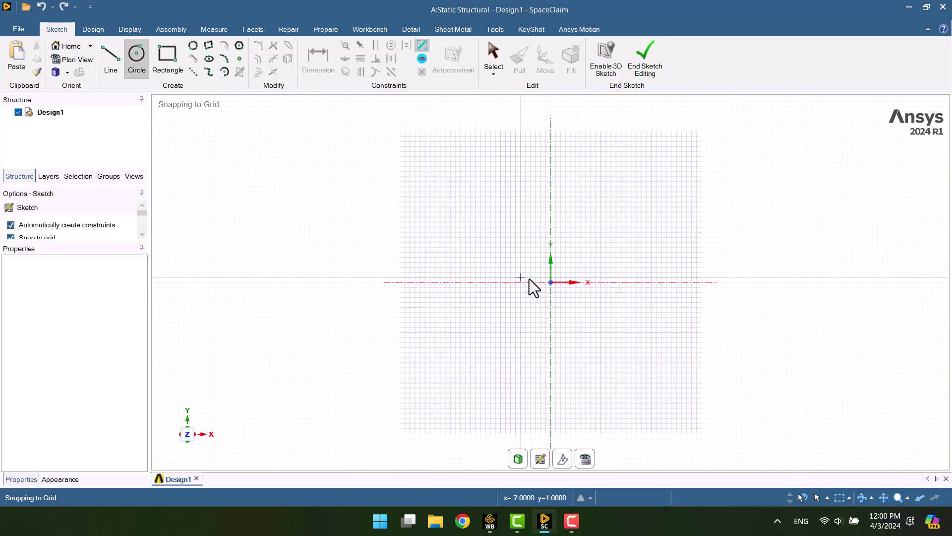
left_click(551, 282)
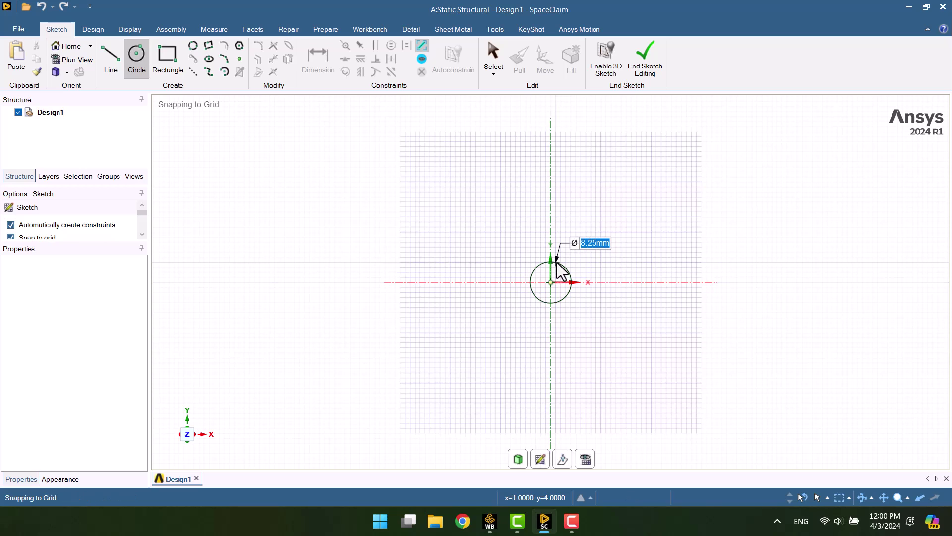
type("1")
key("Return")
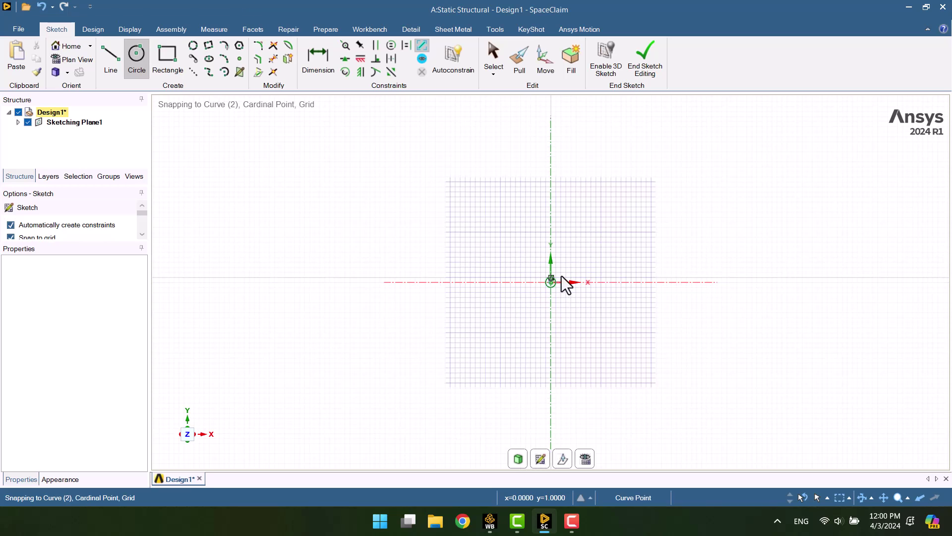
left_click(630, 75)
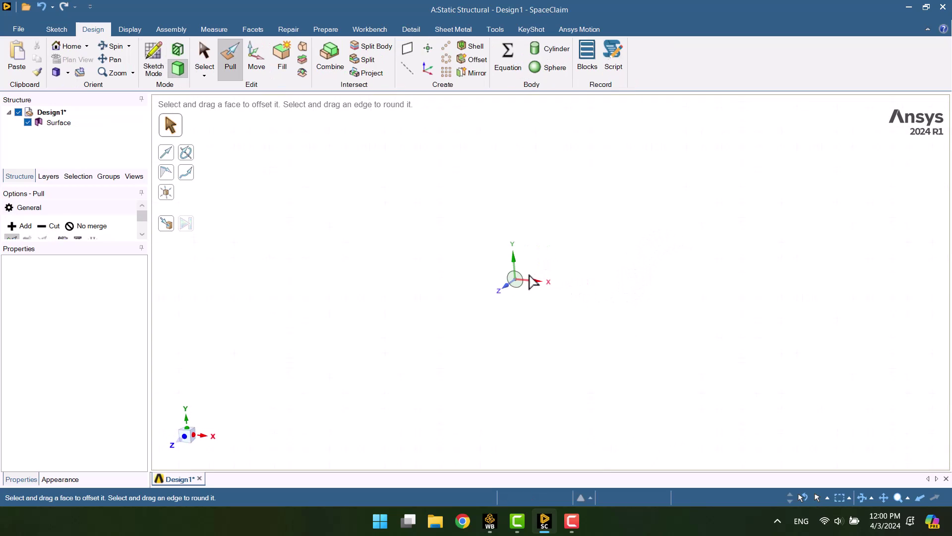
Pull the circular face 500 mm into a solid rod and return to Select
left_click(514, 279)
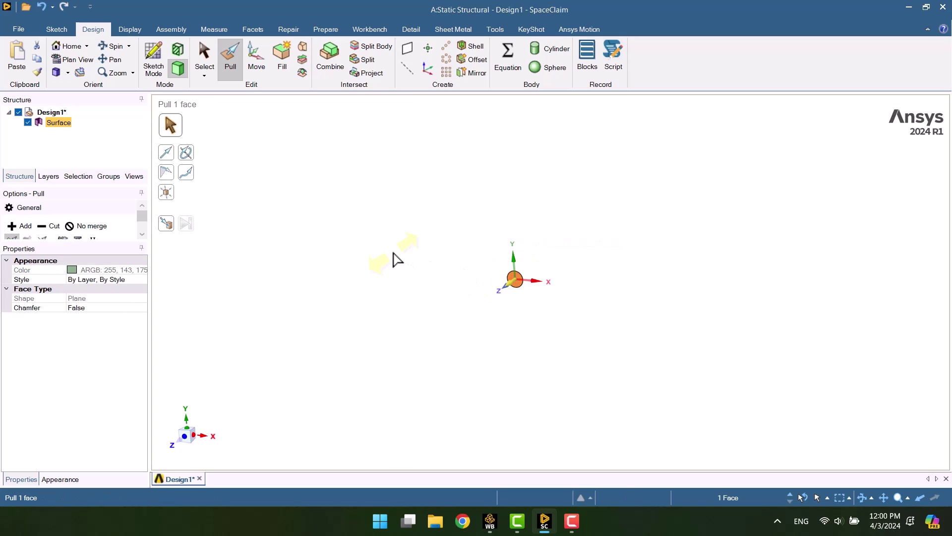
type("500")
key("Return")
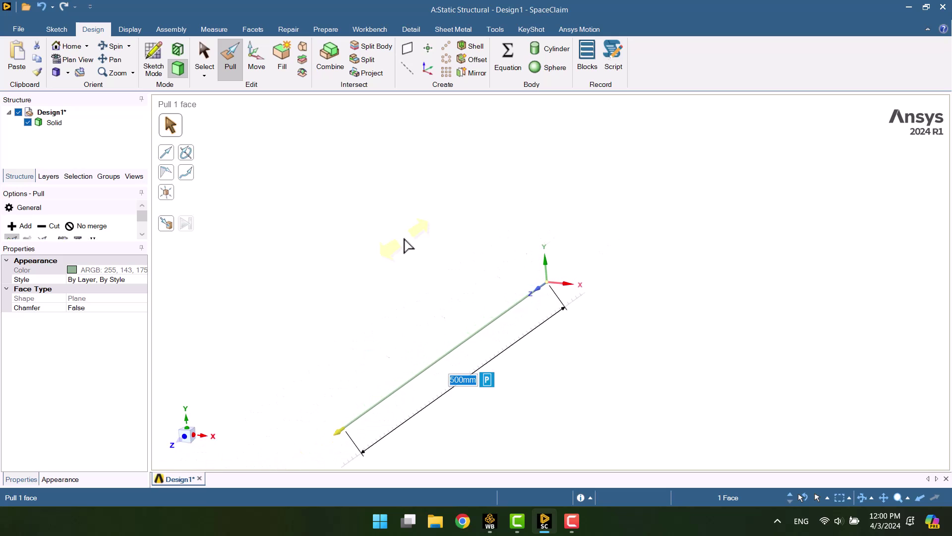
key("Escape")
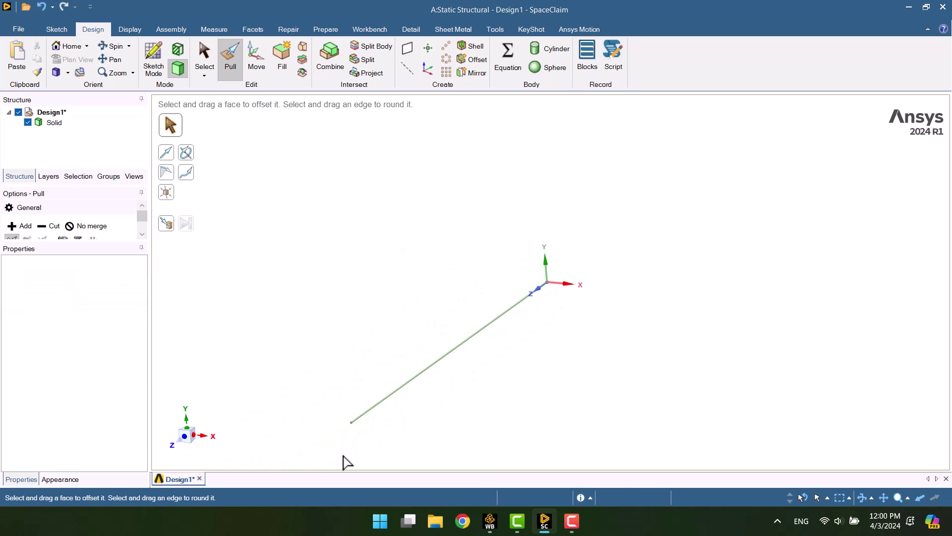
key("Escape")
scroll(344, 437, "up", 2)
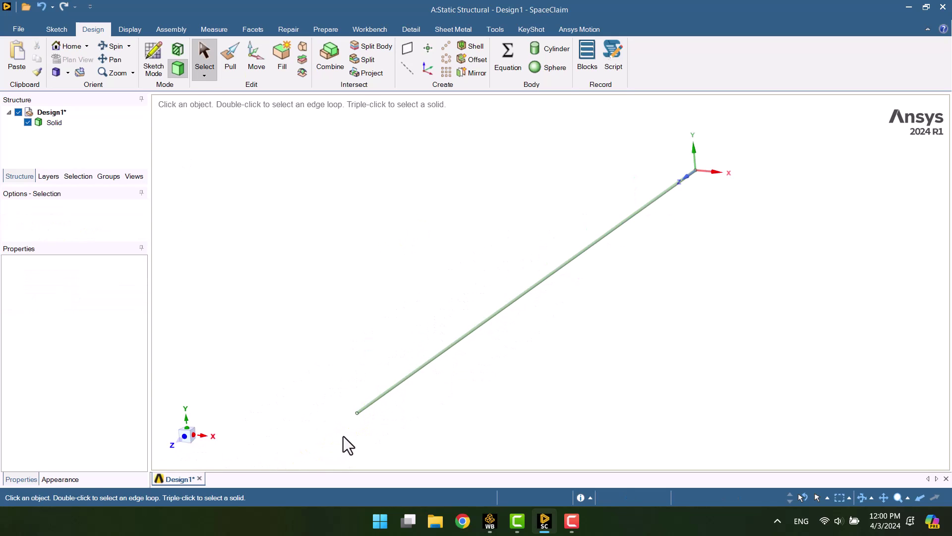
scroll(343, 437, "up", 1)
scroll(342, 435, "up", 2)
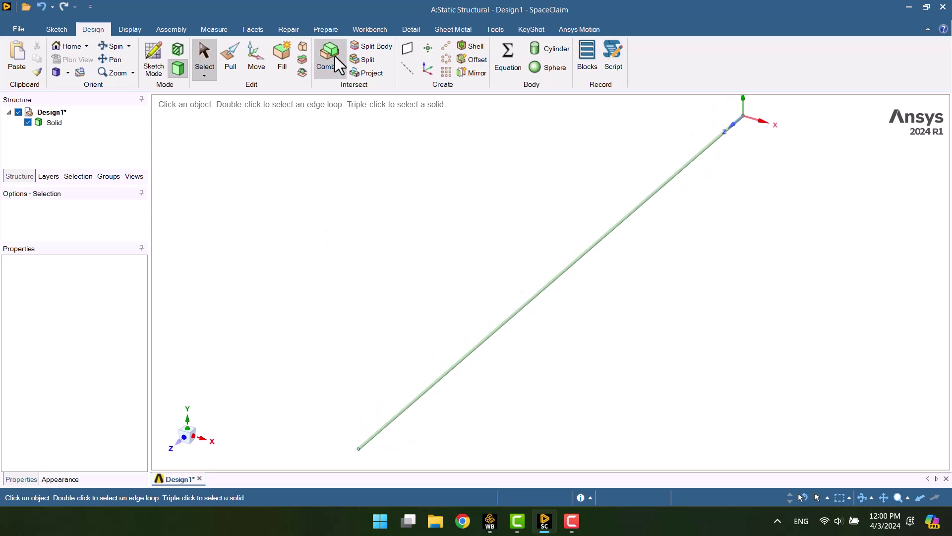
Extract a beam from the solid rod with the Prepare beam tools
left_click(333, 29)
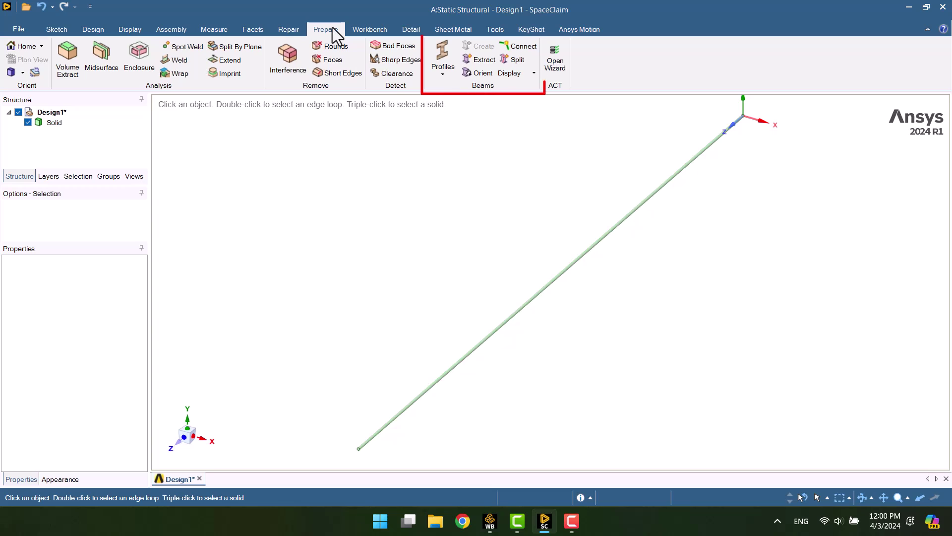
left_click(481, 61)
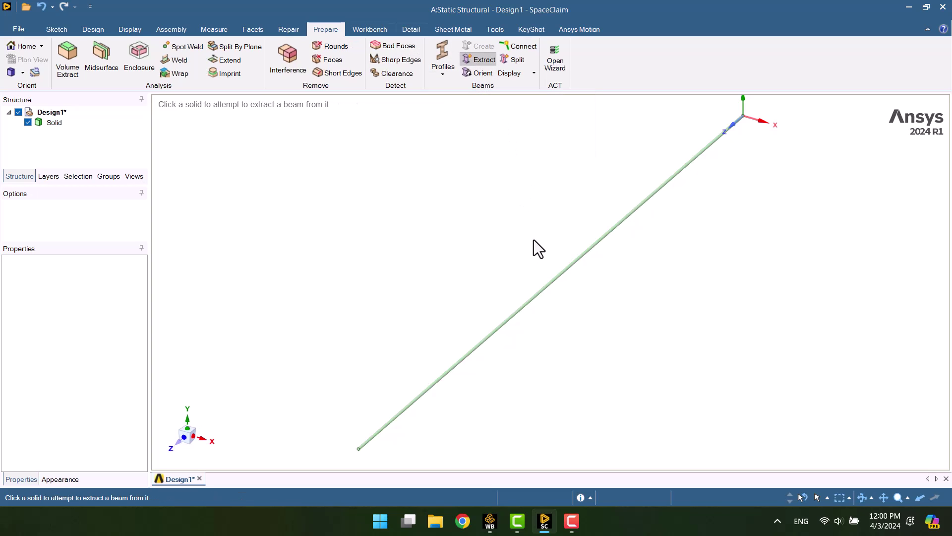
left_click(547, 285)
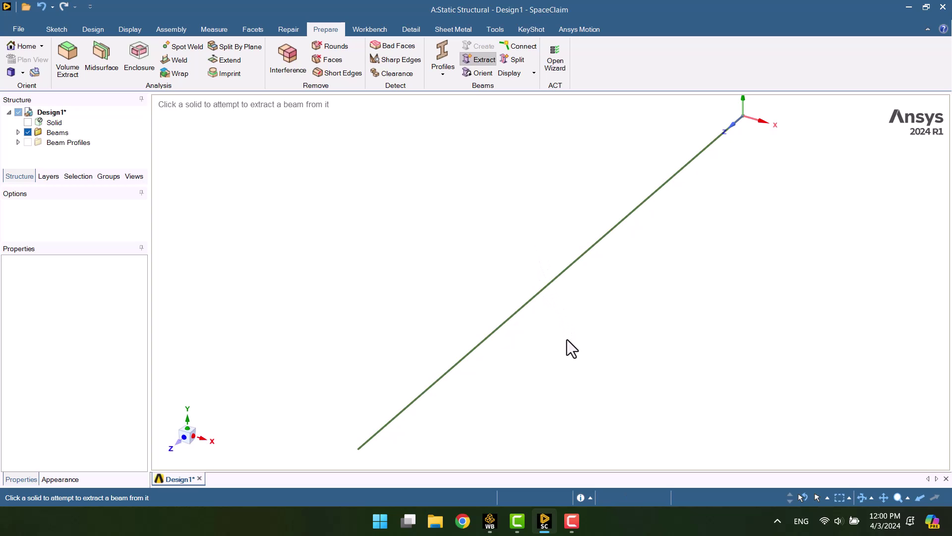
key("Escape")
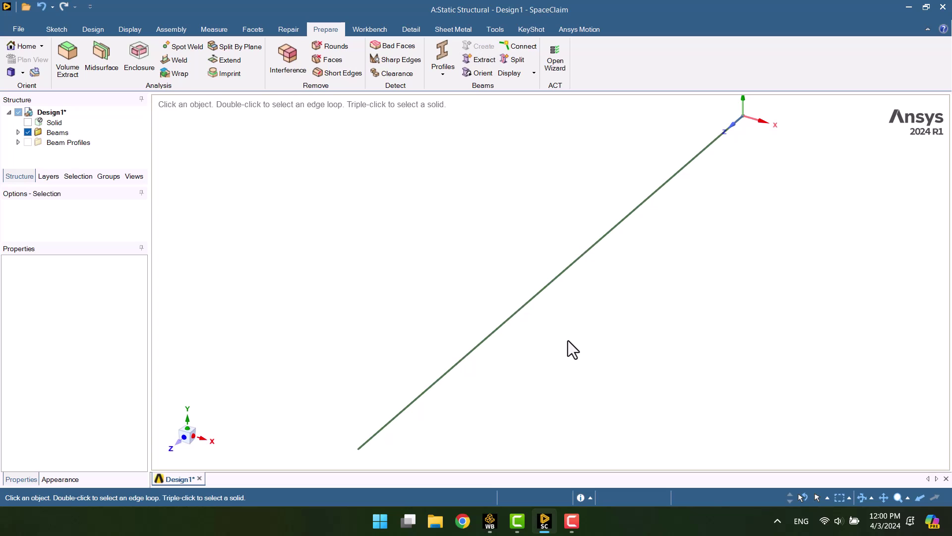
Check the extracted beam profile in the Structure tree and collapse the Beams group
left_click(19, 143)
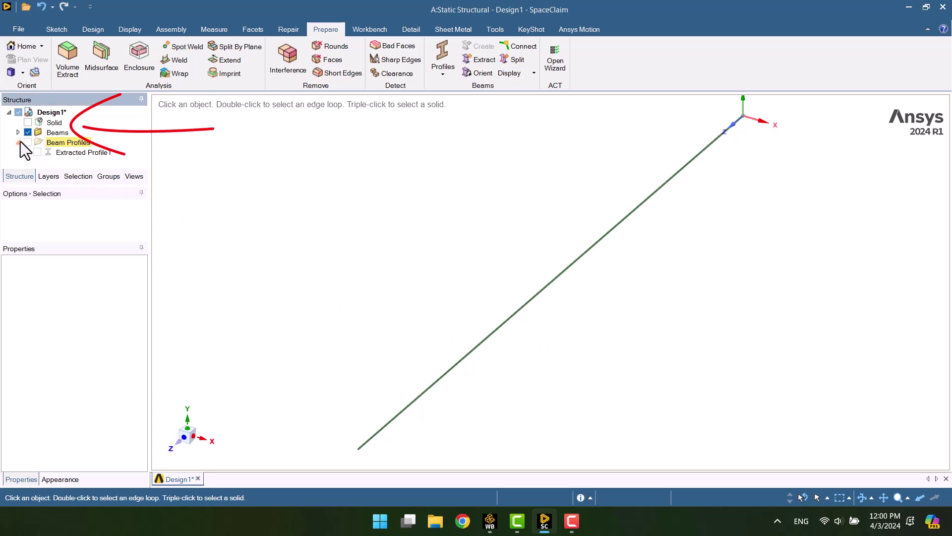
left_click(17, 142)
left_click(75, 144)
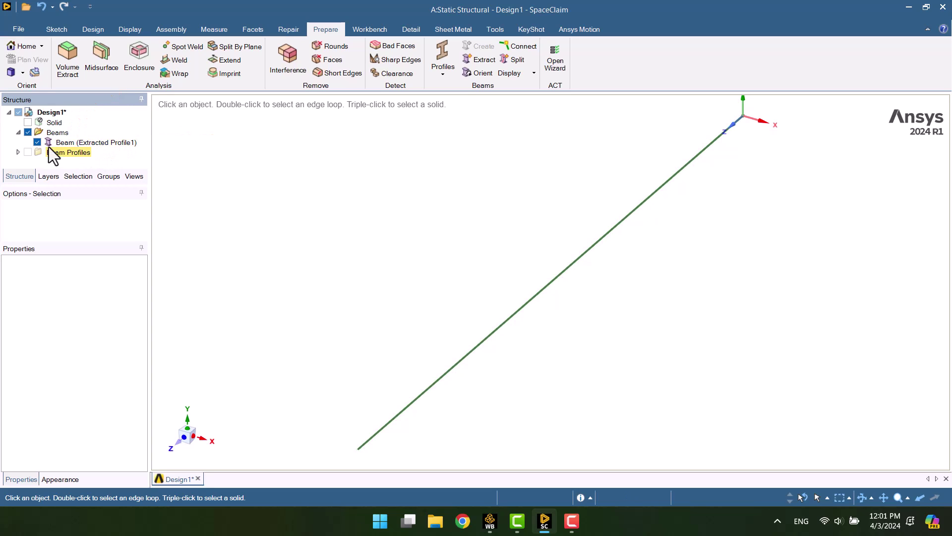
left_click(18, 133)
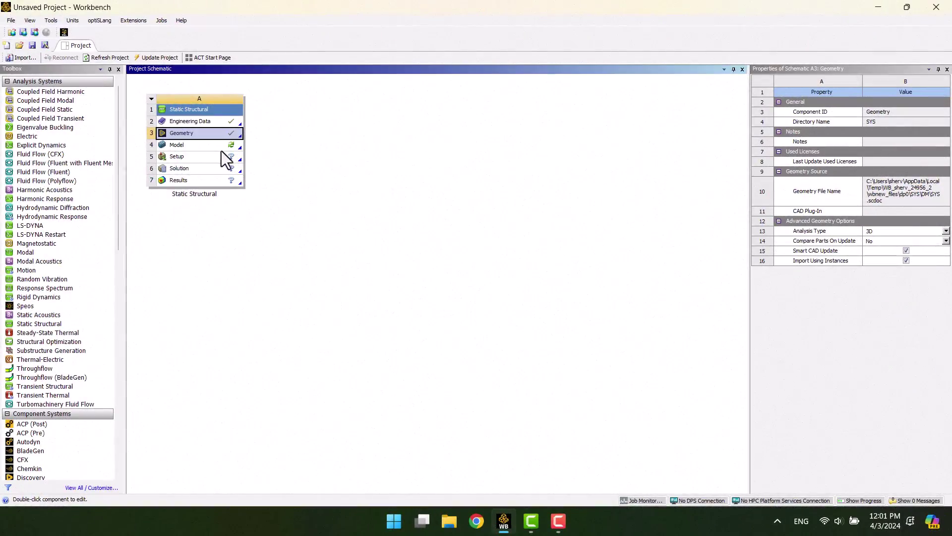
Launch Mechanical from the Static Structural Model cell
left_click(219, 147)
double_click(219, 147)
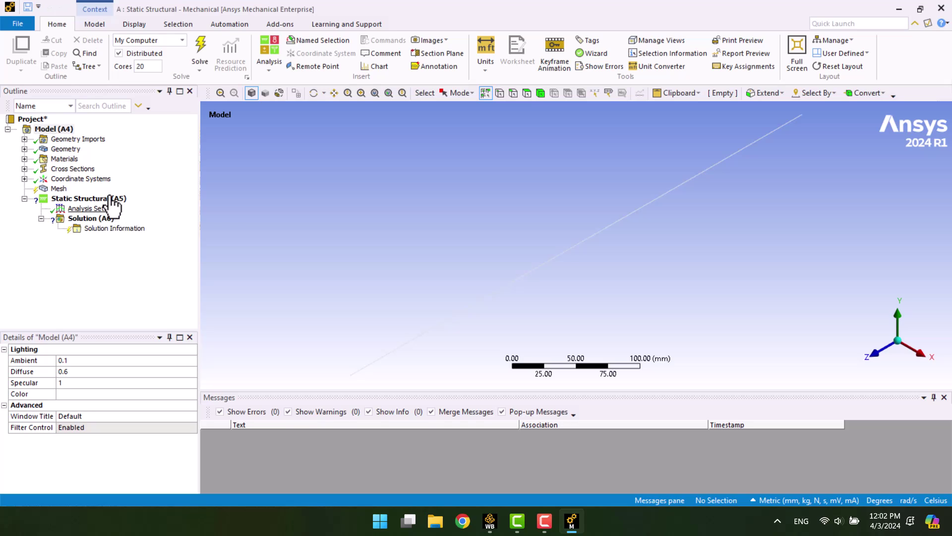
Select the SYS\Beam (Extracted Profile1) body and keep its Model Type as Beam
left_click(24, 149)
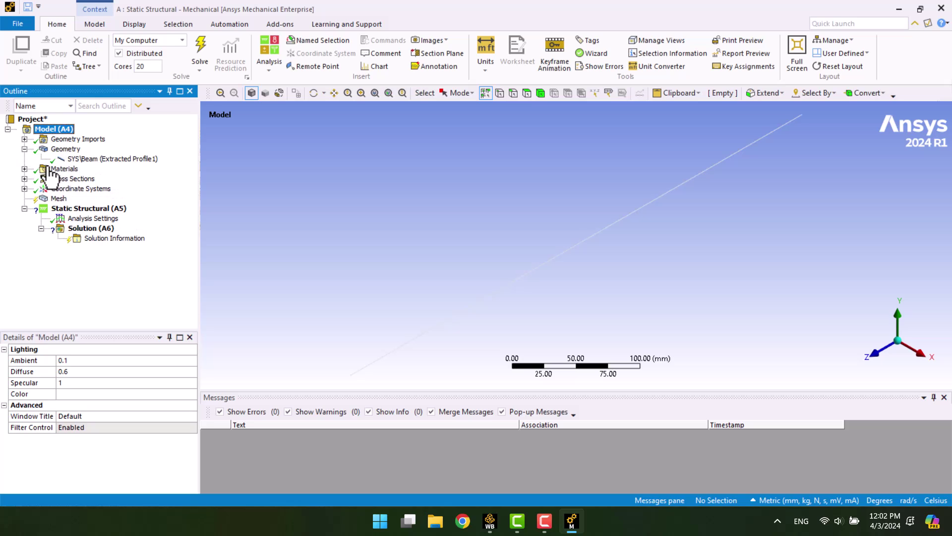
left_click(96, 160)
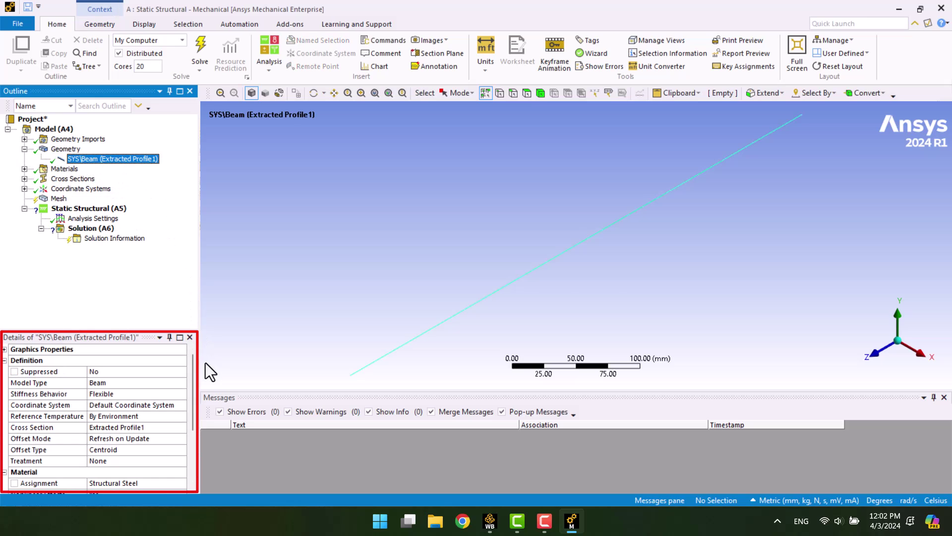
left_click(179, 388)
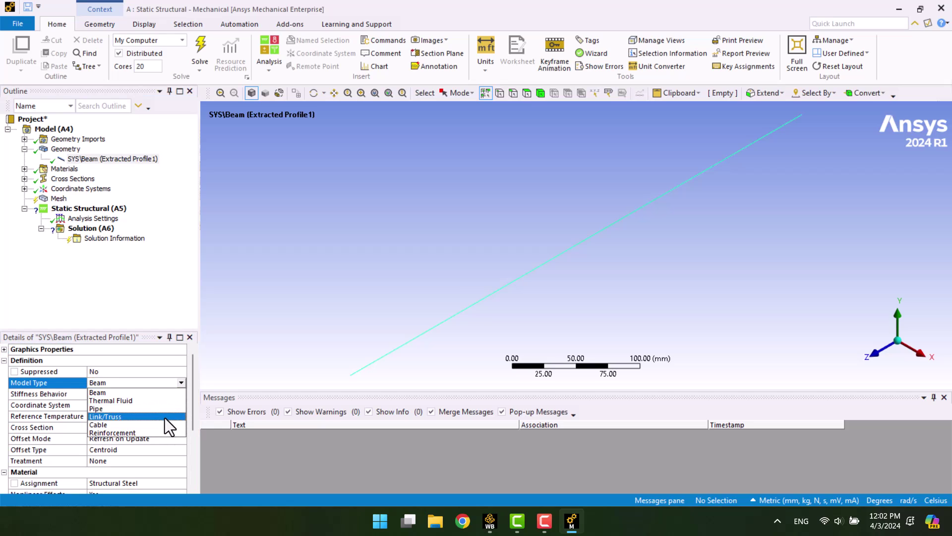
left_click(159, 303)
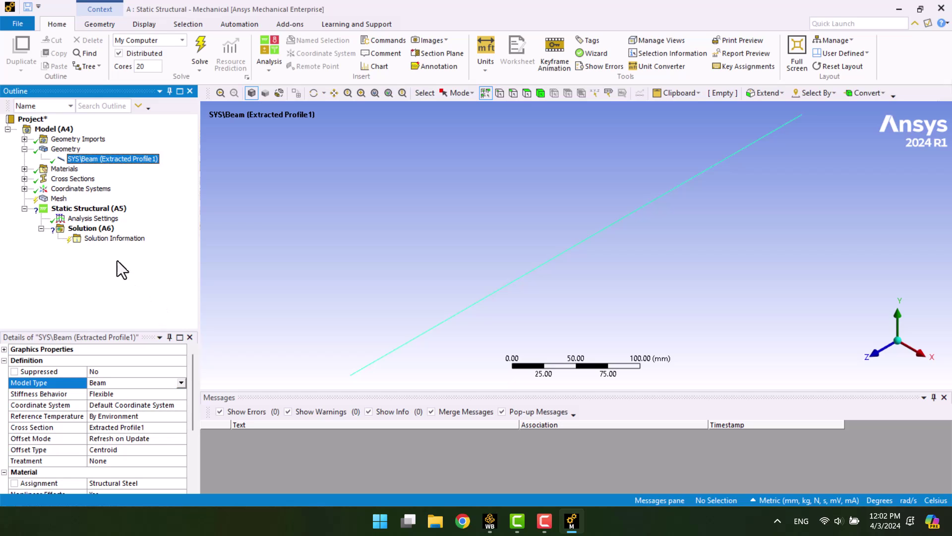
Generate the beam mesh, confirm 43 nodes and 21 elements, and view along +X
left_click(57, 199)
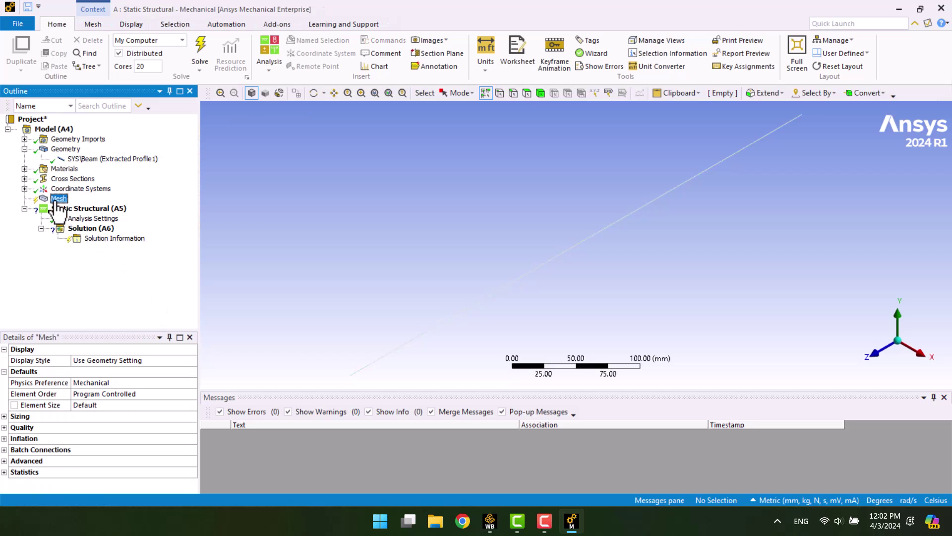
right_click(57, 201)
left_click(77, 237)
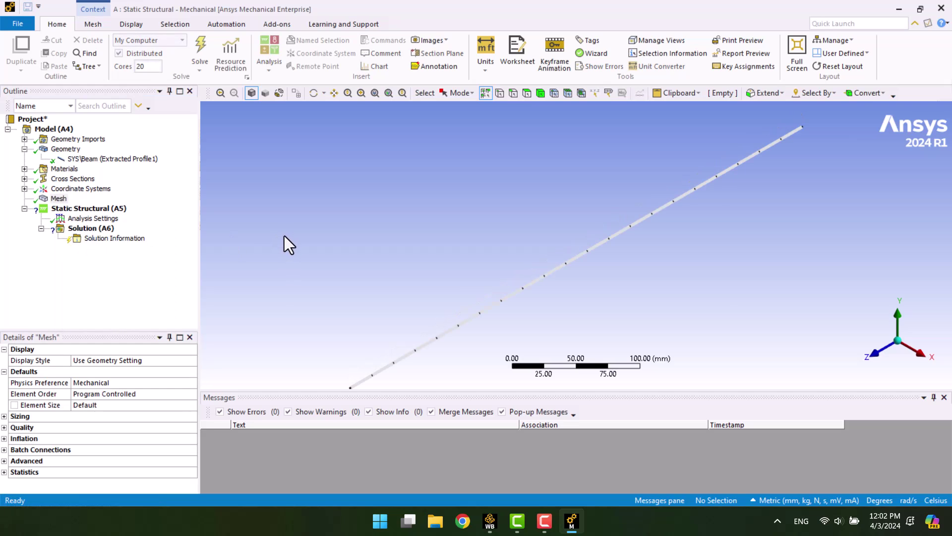
left_click(5, 472)
scroll(79, 427, "down", 2)
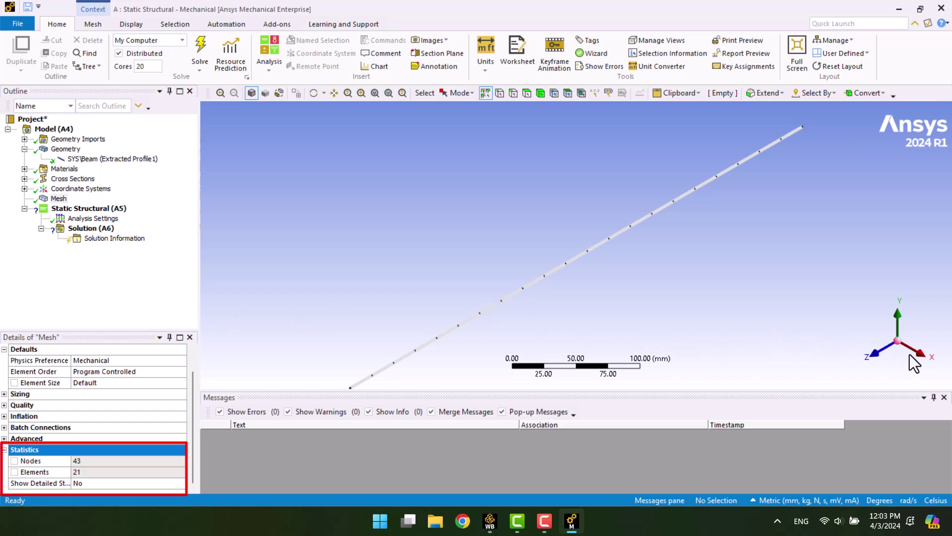
left_click(923, 366)
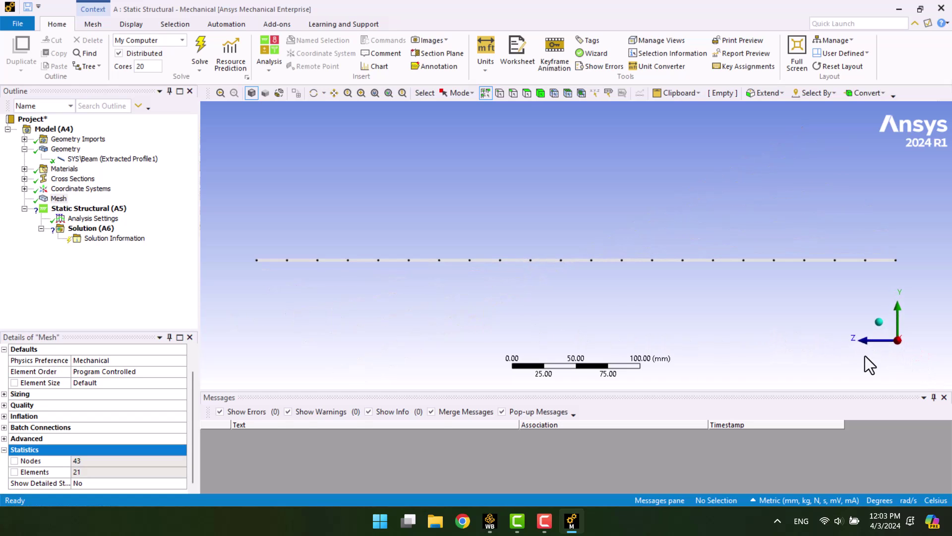
Add a Fixed Support on the beam's right end vertex
right_click(80, 213)
mouse_move(108, 215)
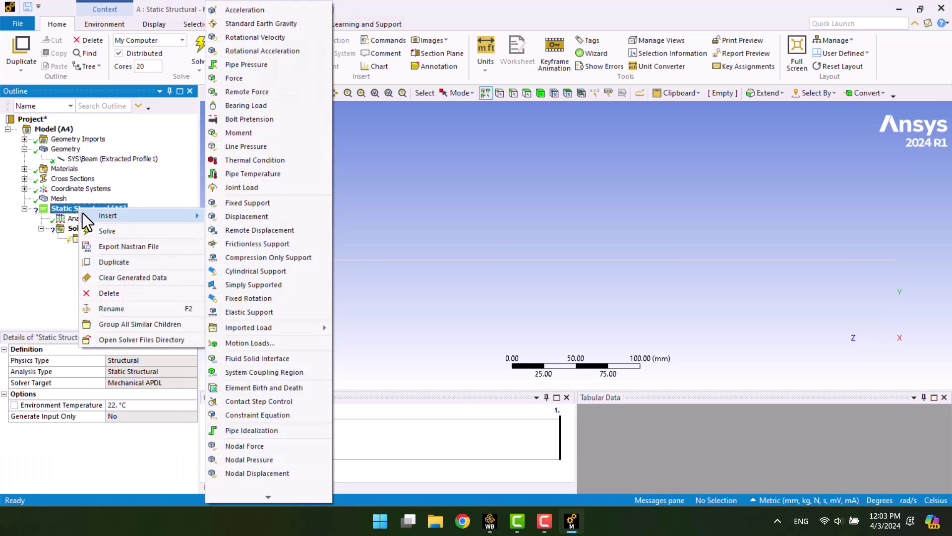
left_click(237, 208)
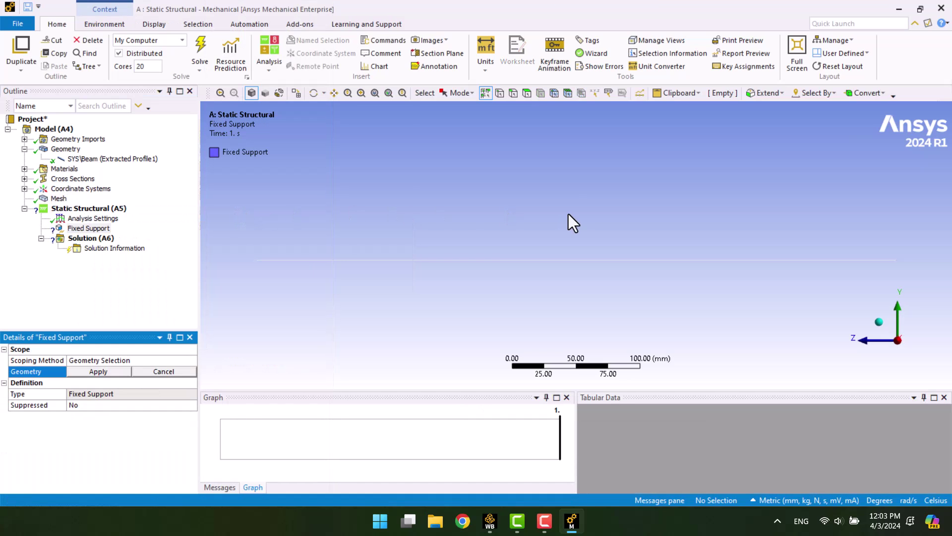
left_click(896, 261)
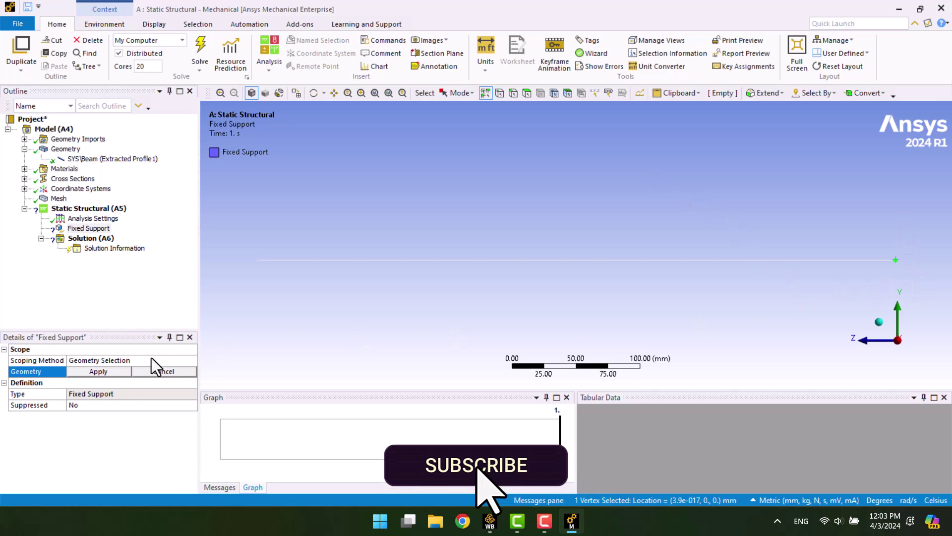
left_click(112, 372)
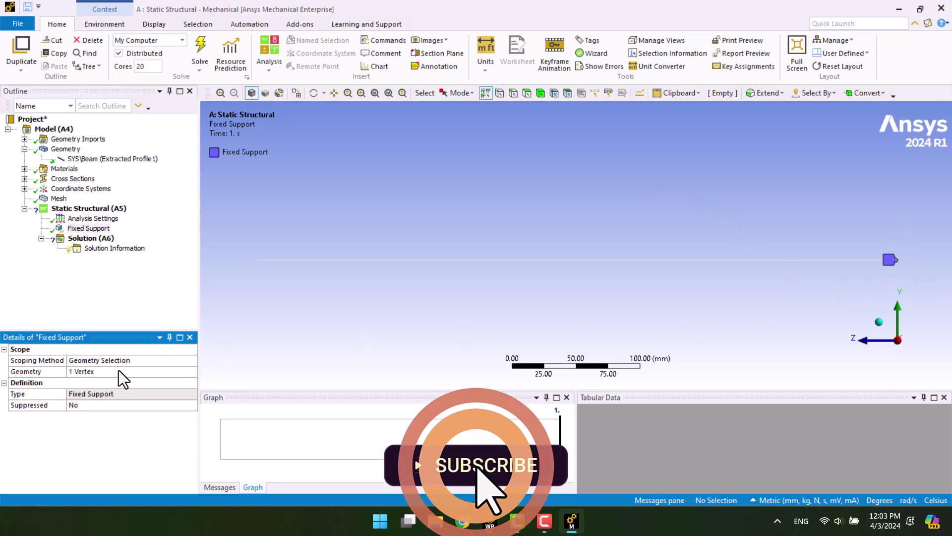
Add a Displacement on the beam's left end vertex
left_click(88, 209)
right_click(86, 210)
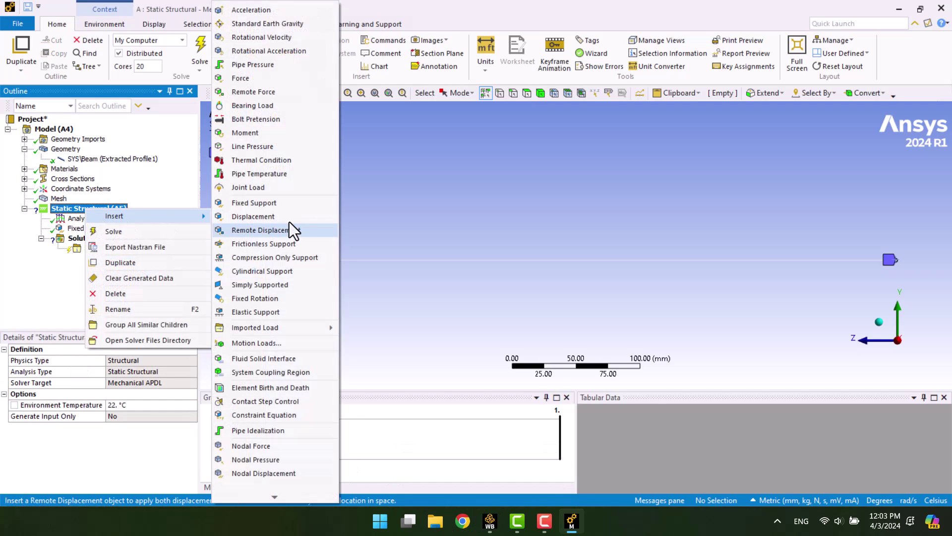
left_click(290, 219)
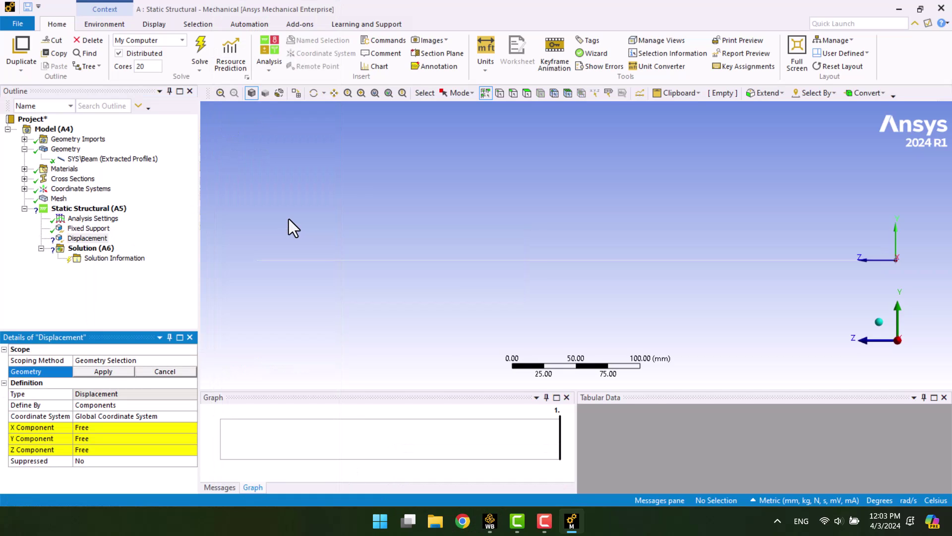
left_click(257, 260)
left_click(132, 370)
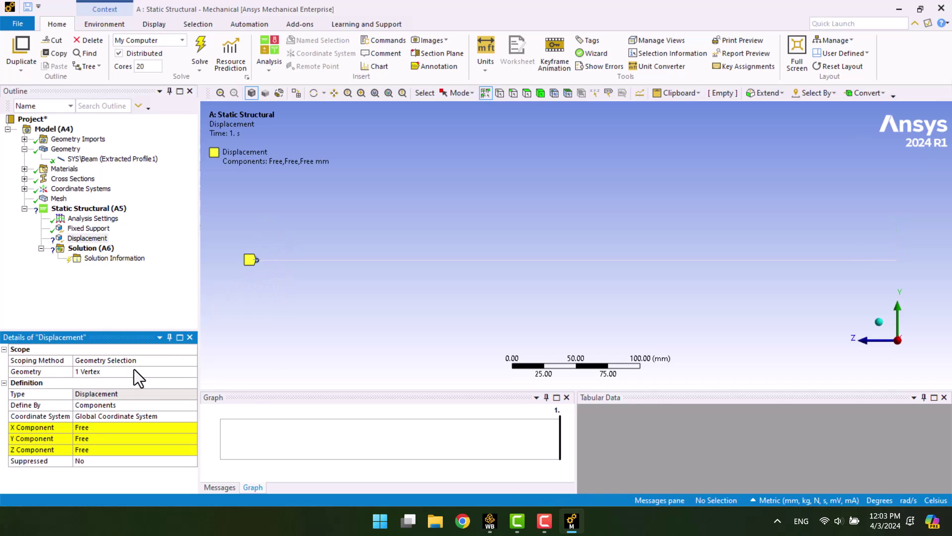
Set the displacement components to X 0, Y 0 and Z 0.5 mm
left_click(107, 428)
type("0")
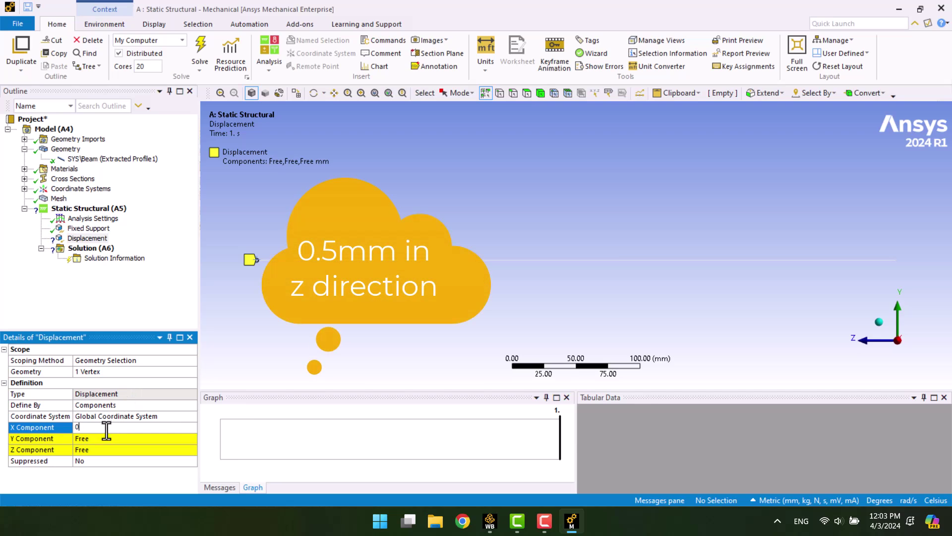
key("Return")
left_click(106, 439)
type("0")
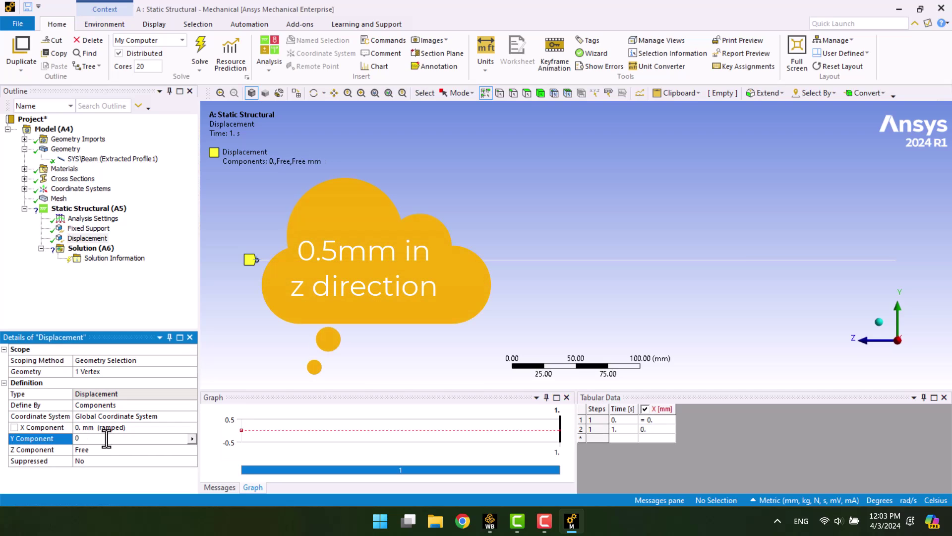
key("Return")
left_click(106, 448)
type("0.5")
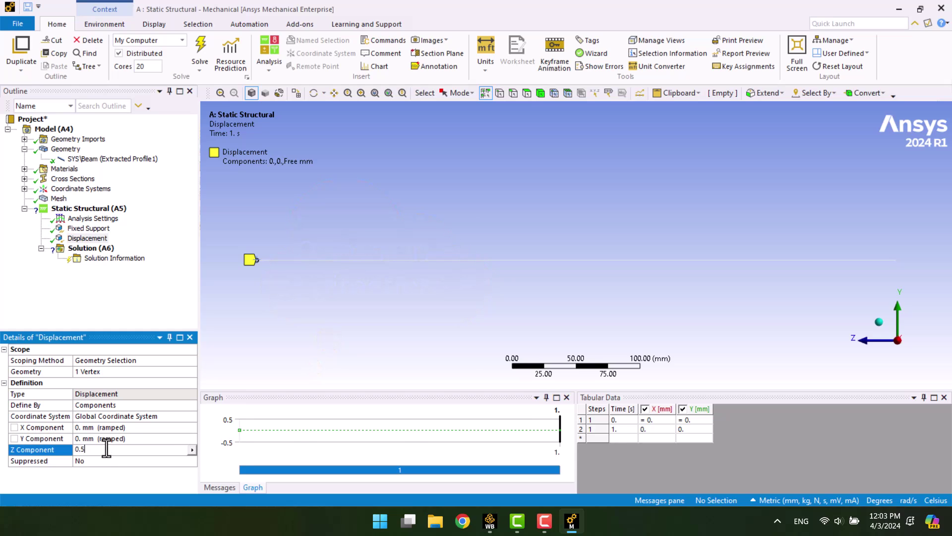
key("Return")
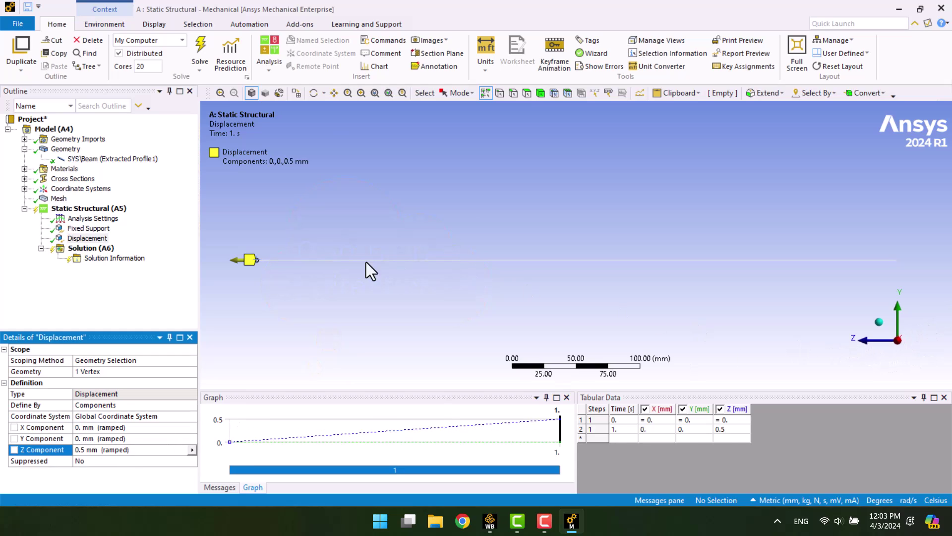
Solve Static Structural (A5), then switch to the isometric view
left_click(85, 210)
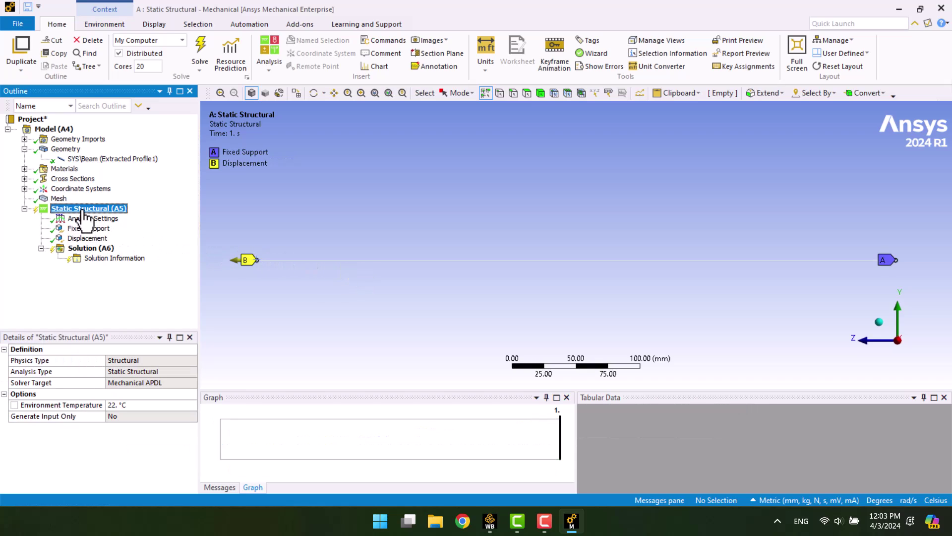
right_click(85, 215)
left_click(92, 232)
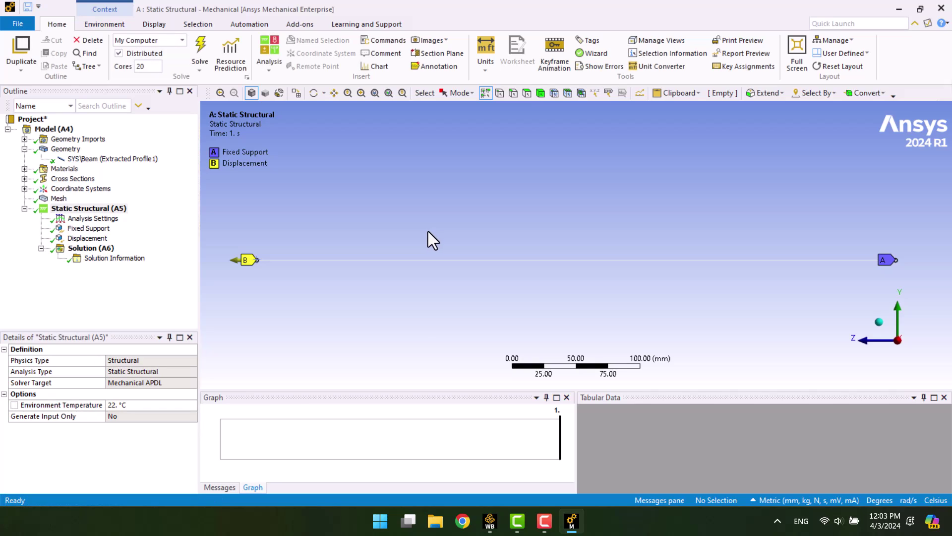
key("KP_0")
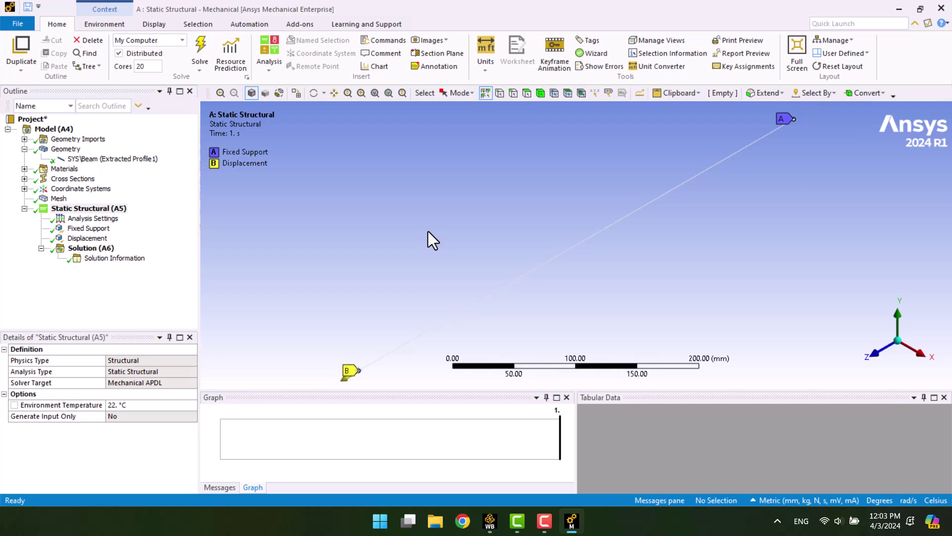
Add and evaluate a Beam Tool result, viewing its direct and minimum combined stresses
right_click(97, 252)
mouse_move(153, 254)
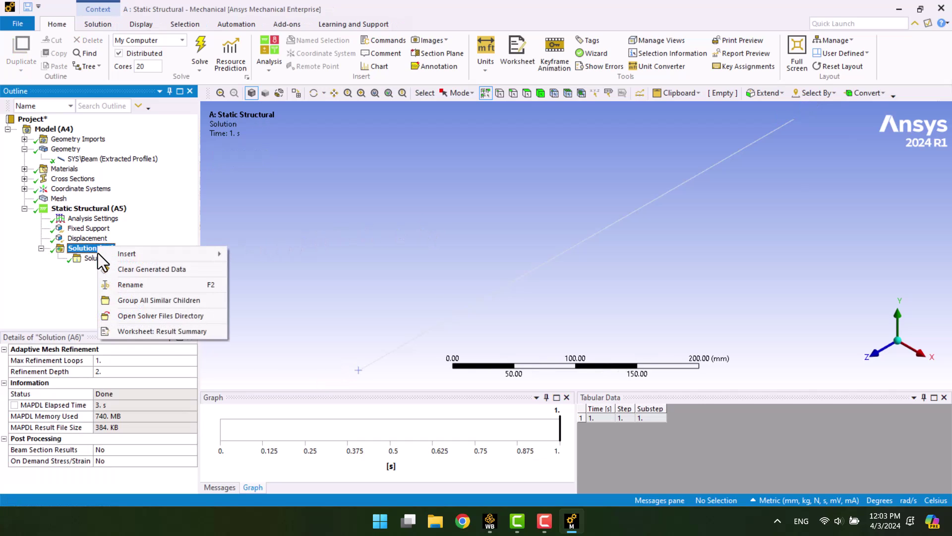
mouse_move(281, 363)
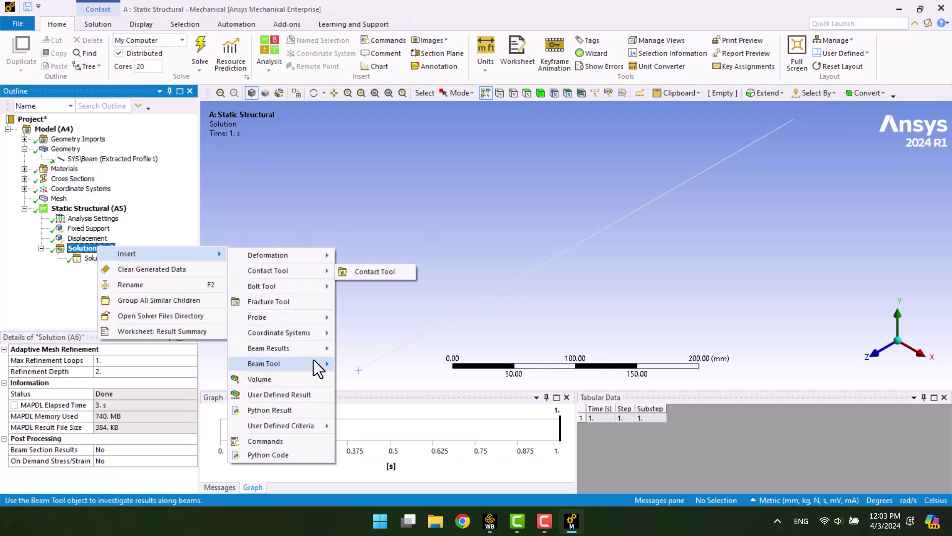
left_click(361, 366)
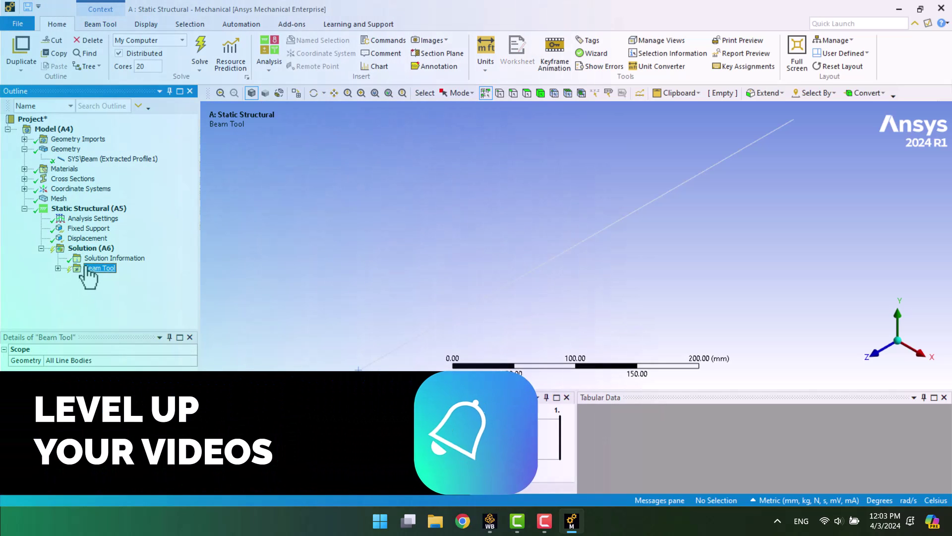
right_click(105, 270)
left_click(149, 287)
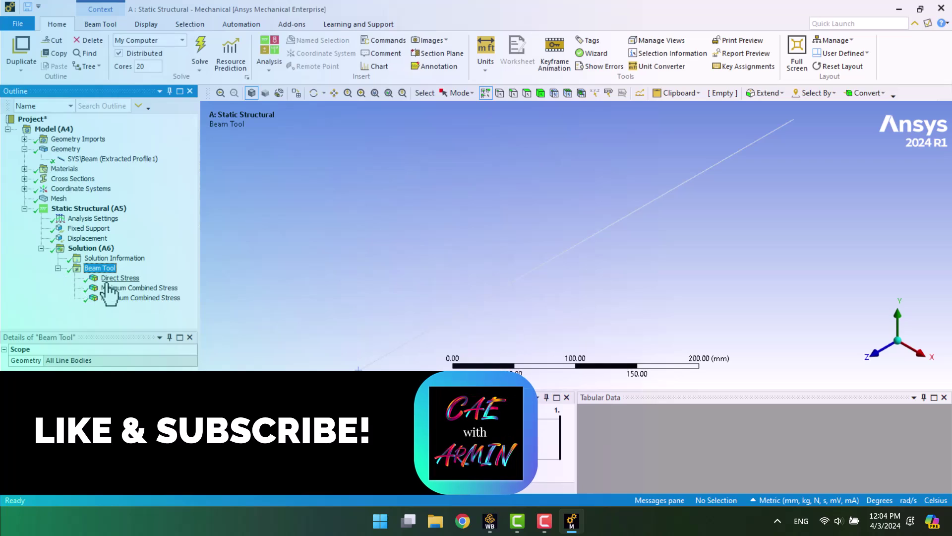
left_click(109, 280)
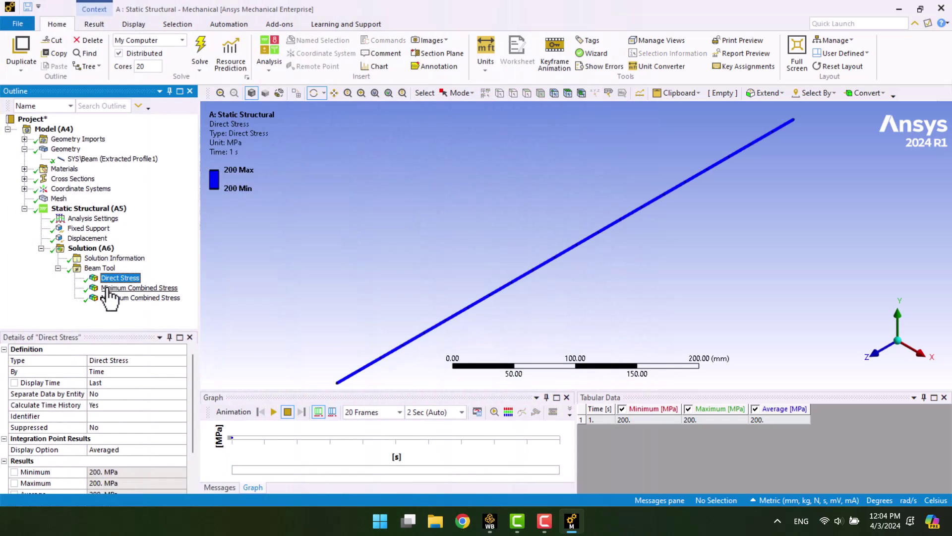
left_click(105, 290)
Insert and evaluate a Total Deformation result (0–0.5 mm), then preview its animation
right_click(97, 248)
mouse_move(129, 254)
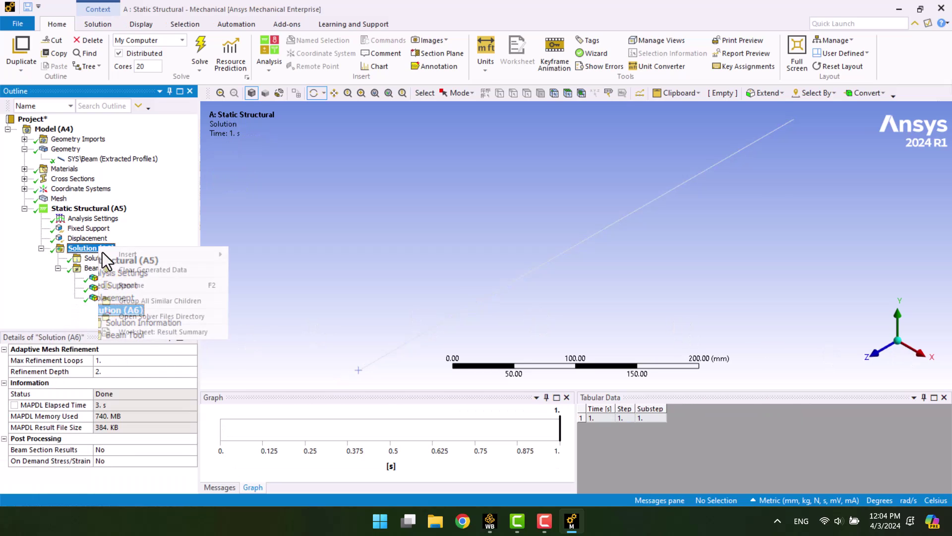
left_click(349, 257)
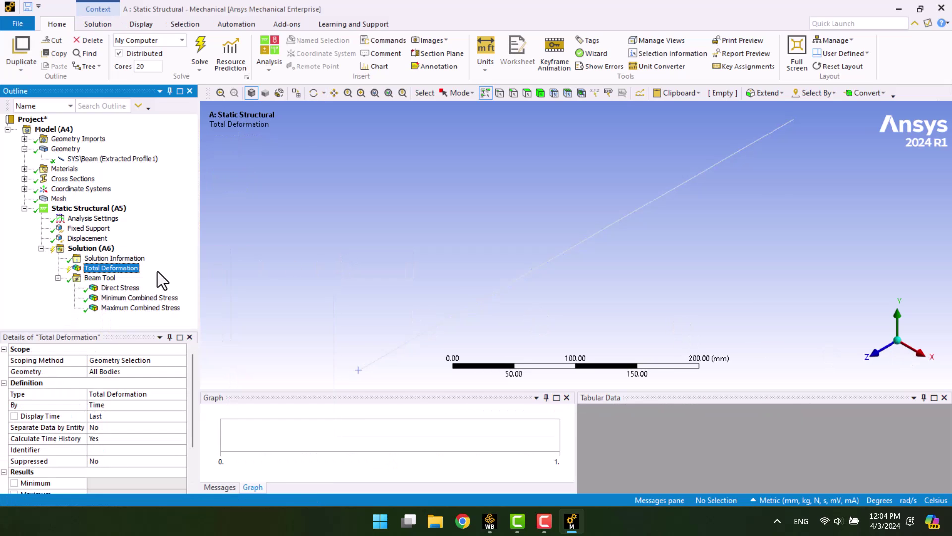
right_click(126, 269)
left_click(148, 288)
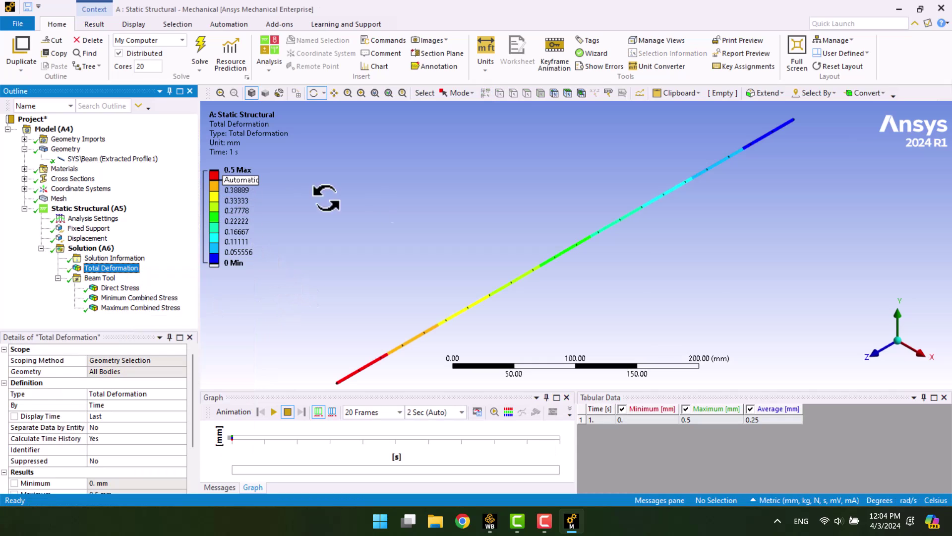
left_click(266, 412)
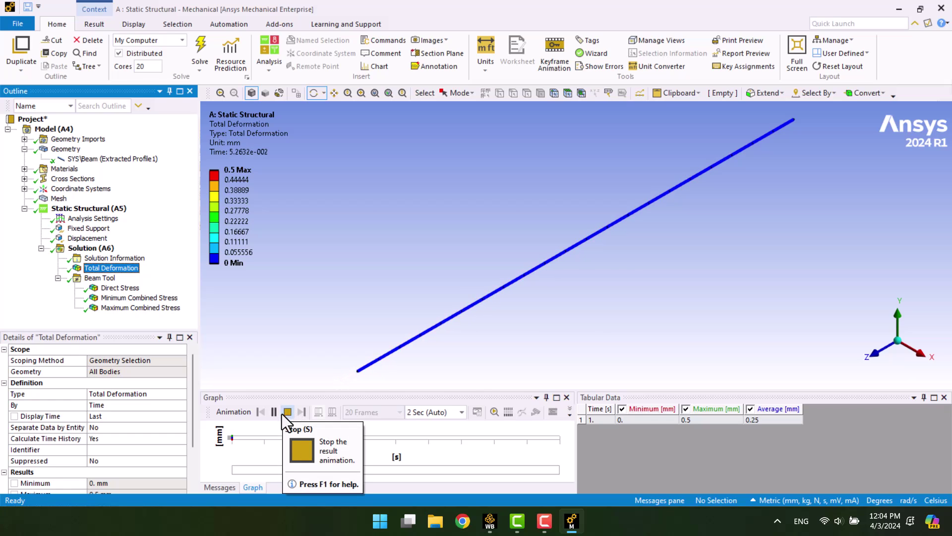
left_click(287, 411)
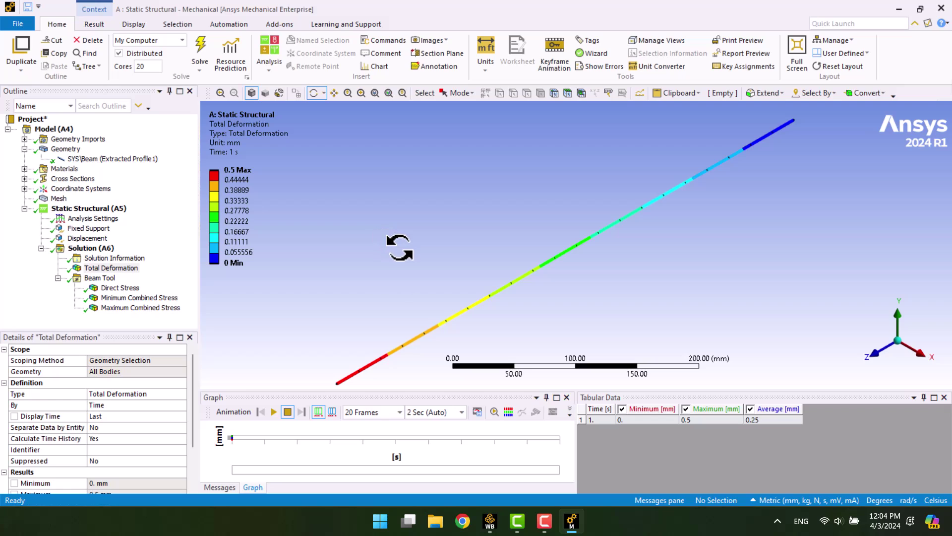
Link a Modal system to Solution (A6), rename it Prestressed Modal, and open Setup (B5)
left_click(939, 11)
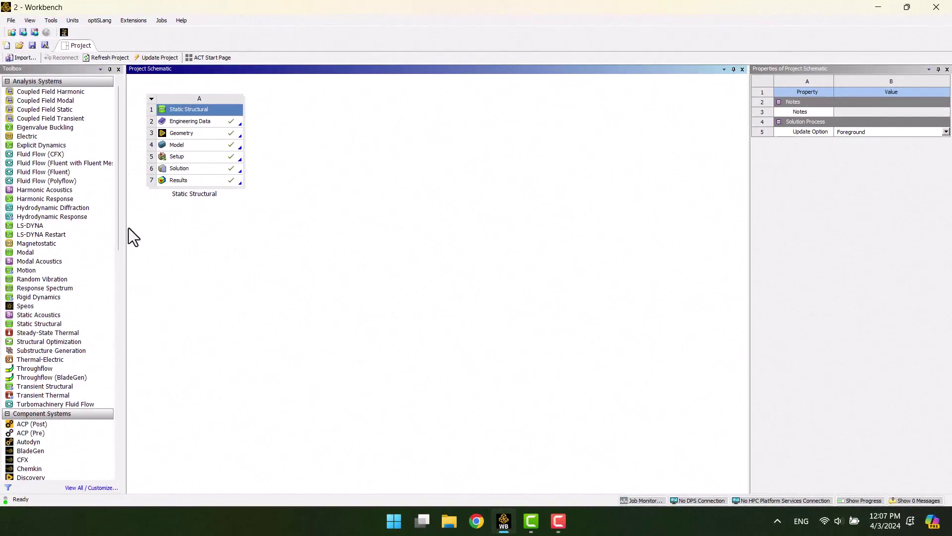
left_click_drag(26, 253, 190, 170)
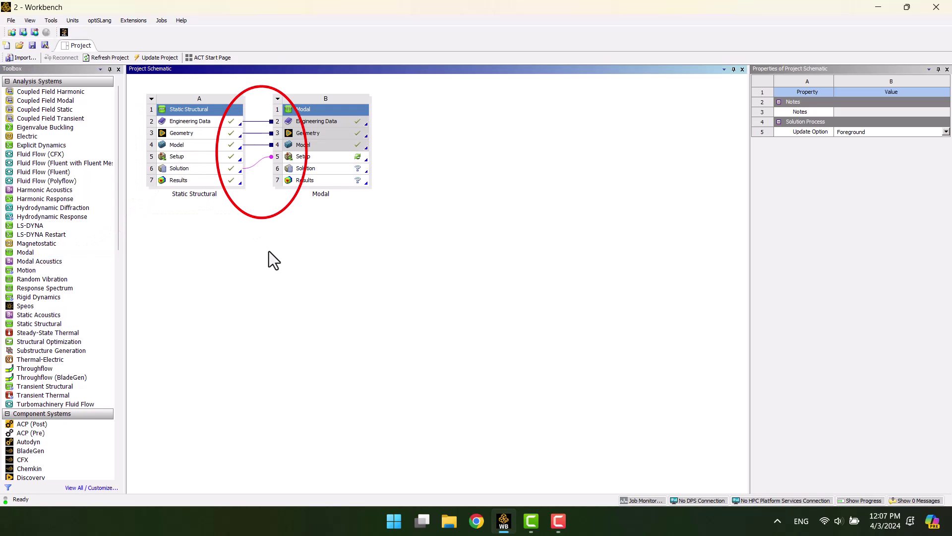
left_click(247, 169)
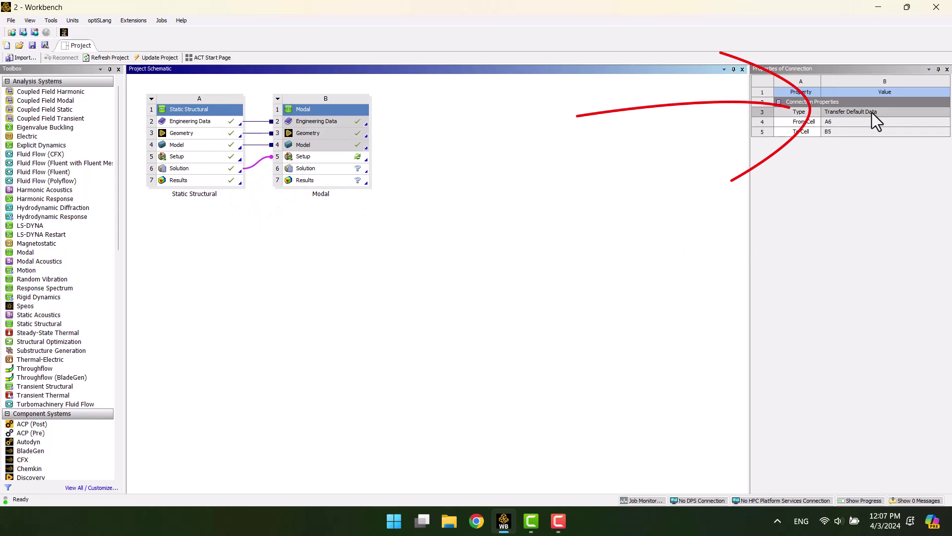
left_click(265, 121)
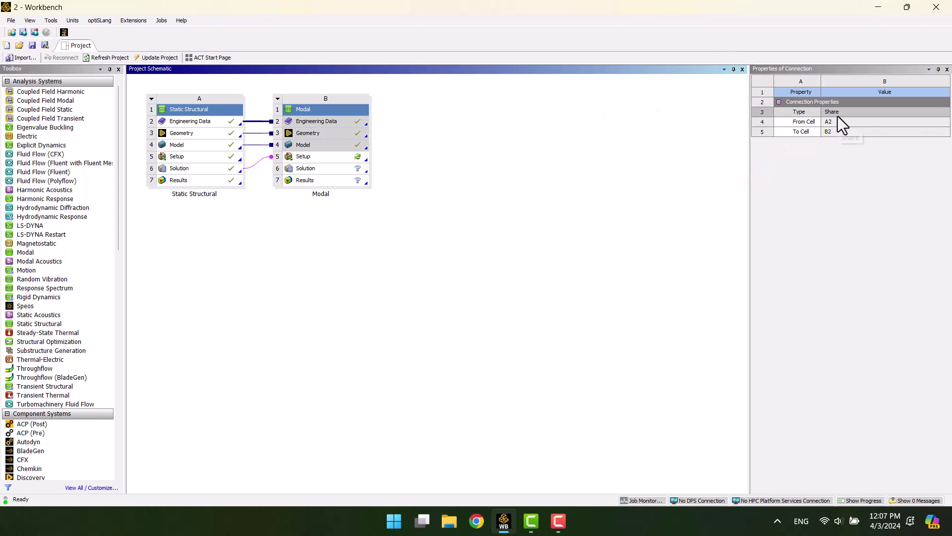
left_click(301, 217)
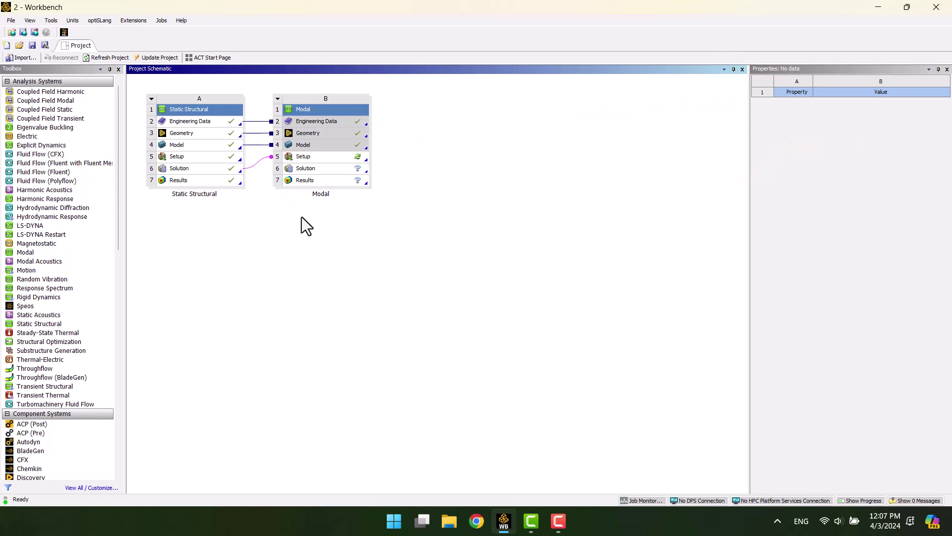
double_click(320, 193)
type("Prestressed")
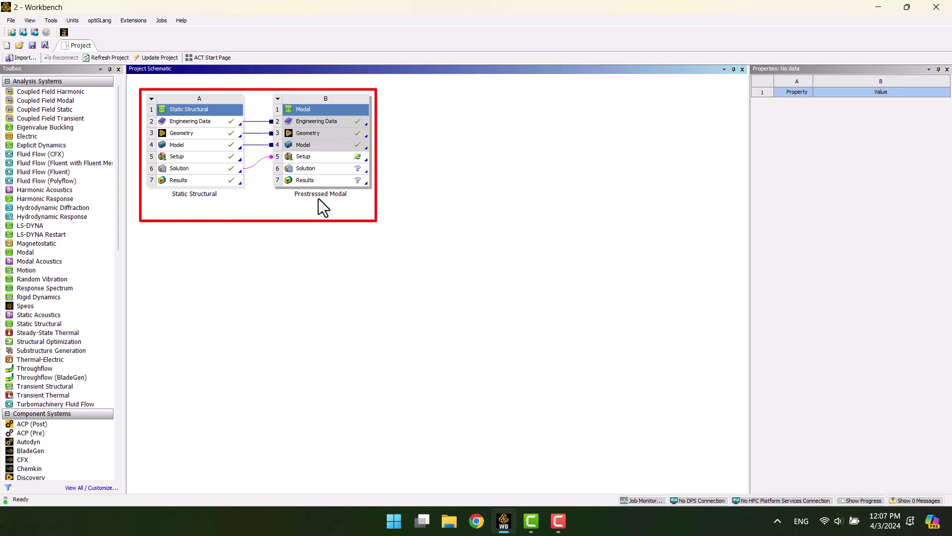
double_click(317, 159)
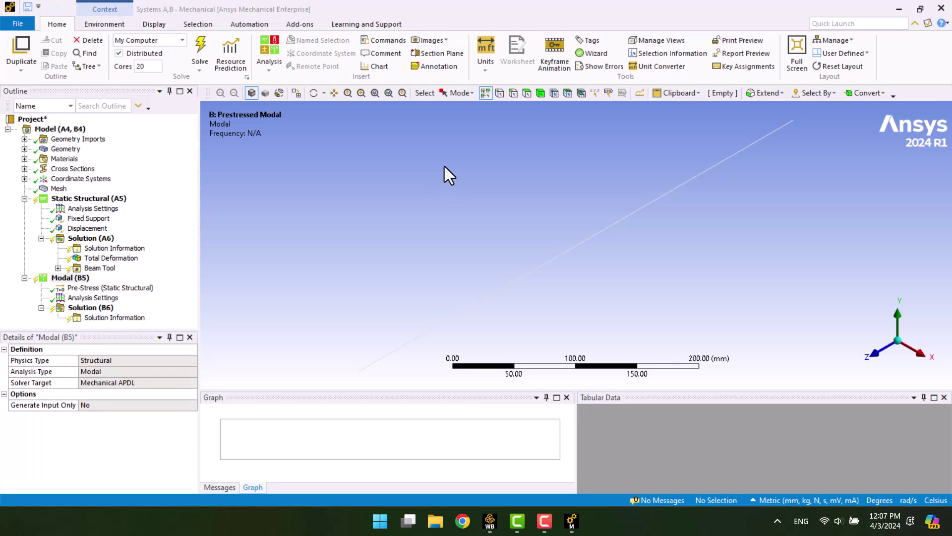
Re-solve the Static Structural (A5) analysis
left_click(88, 199)
right_click(85, 200)
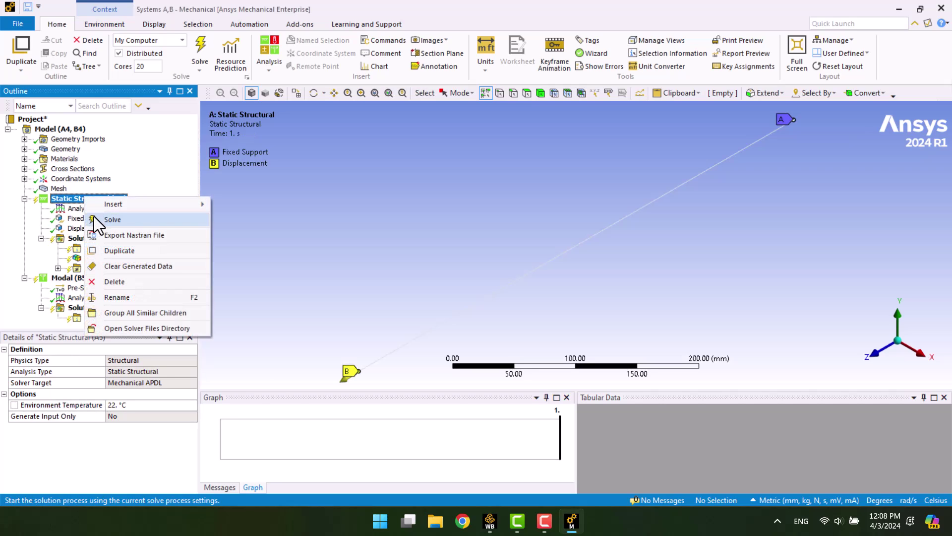
left_click(94, 218)
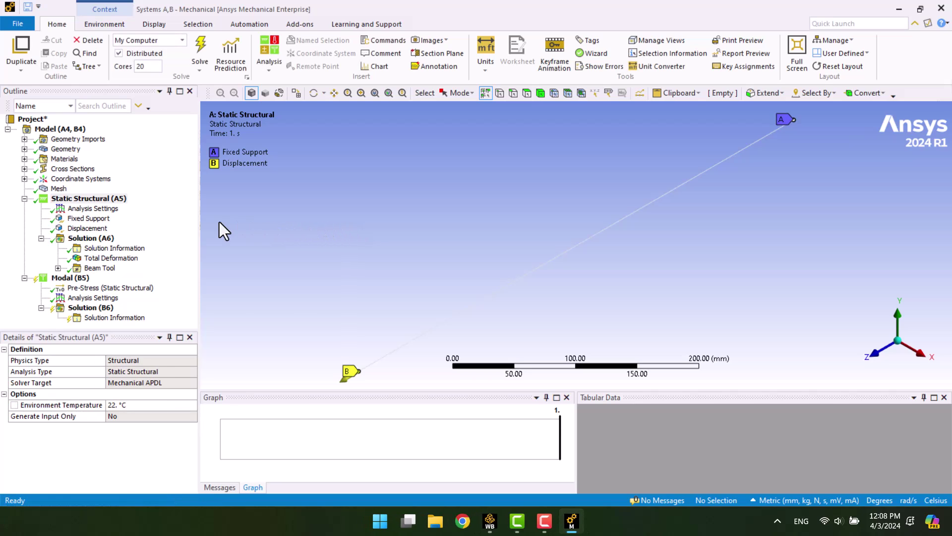
Review Total Deformation and the 200 MPa Beam Tool direct stress, then check the Pre-Stress source
left_click(98, 258)
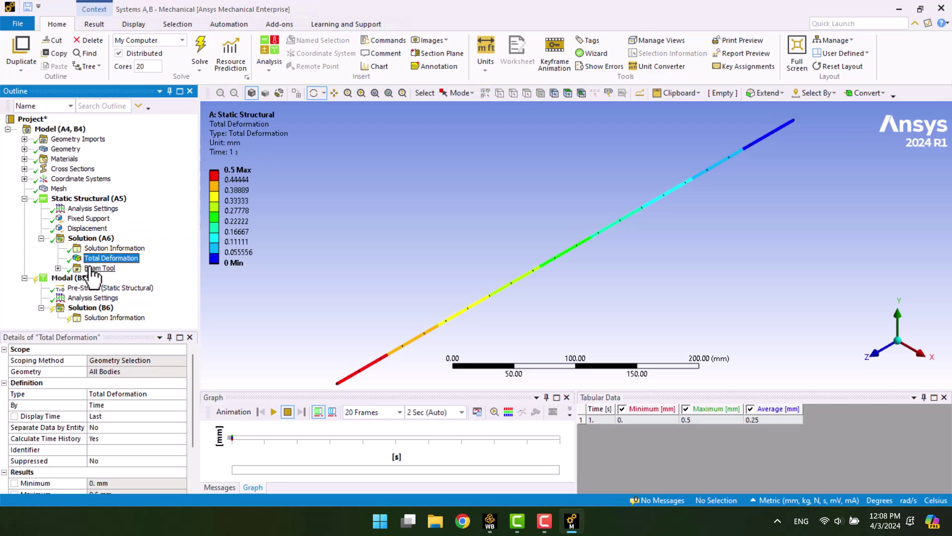
left_click(93, 269)
left_click(57, 268)
left_click(119, 278)
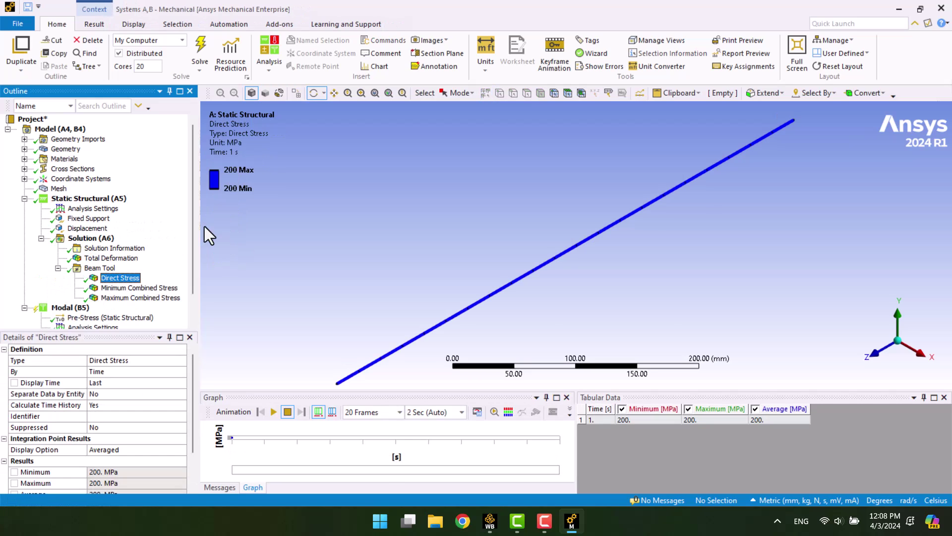
left_click(41, 238)
left_click(78, 258)
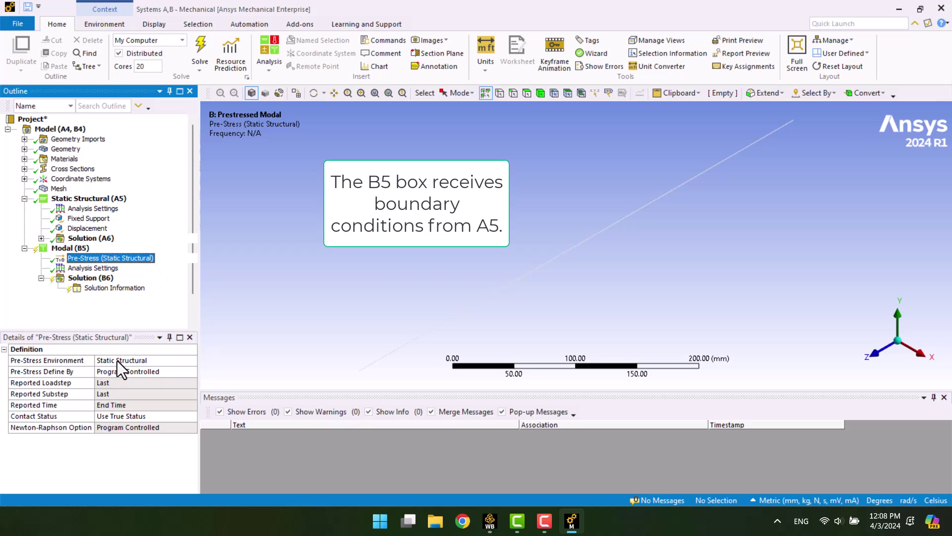
Solve Modal (B5), giving six frequencies from 165.63 Hz to 516.01 Hz
left_click(77, 251)
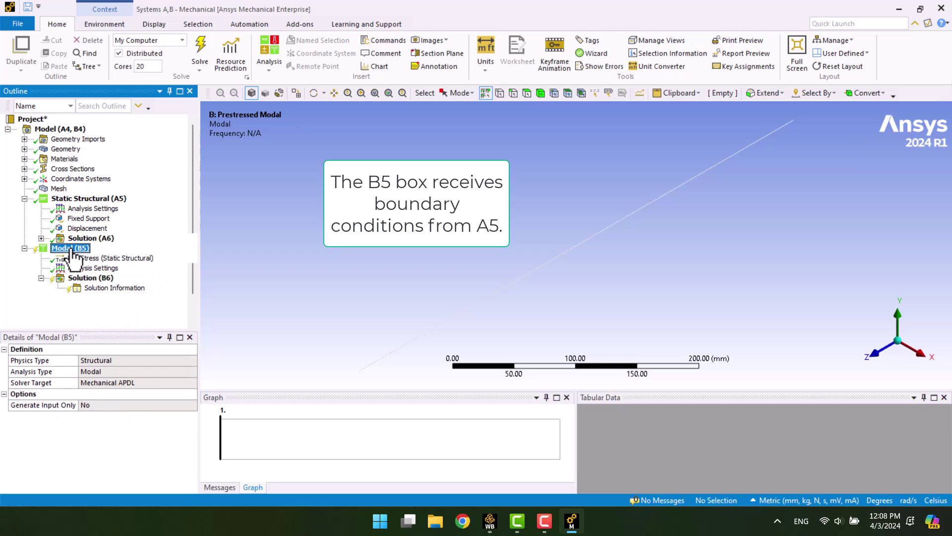
right_click(78, 253)
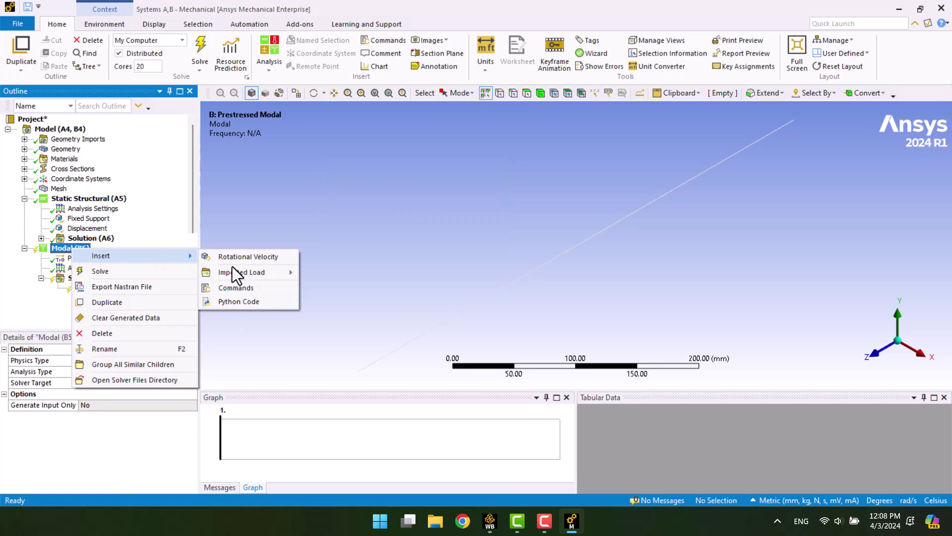
left_click(109, 270)
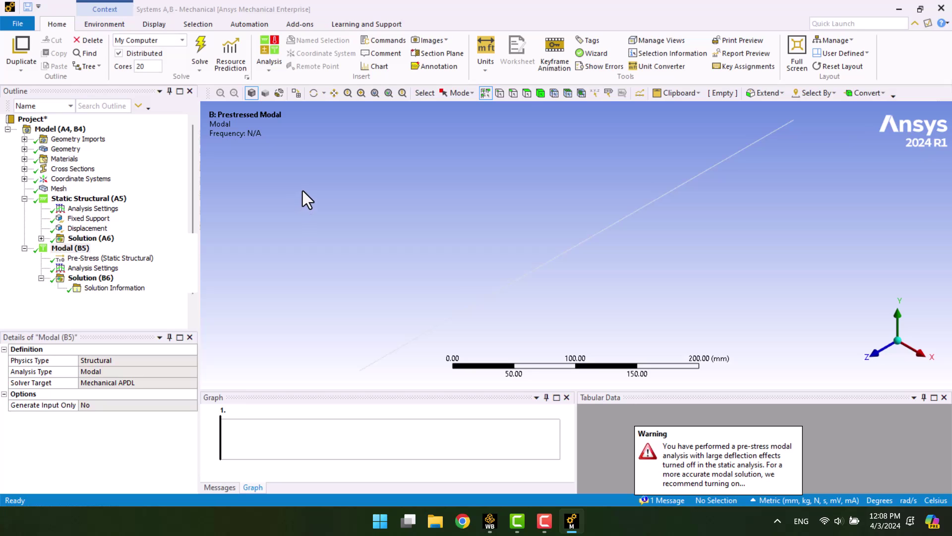
Create mode shape results from all six frequencies in the Tabular Data
right_click(106, 285)
left_click(106, 284)
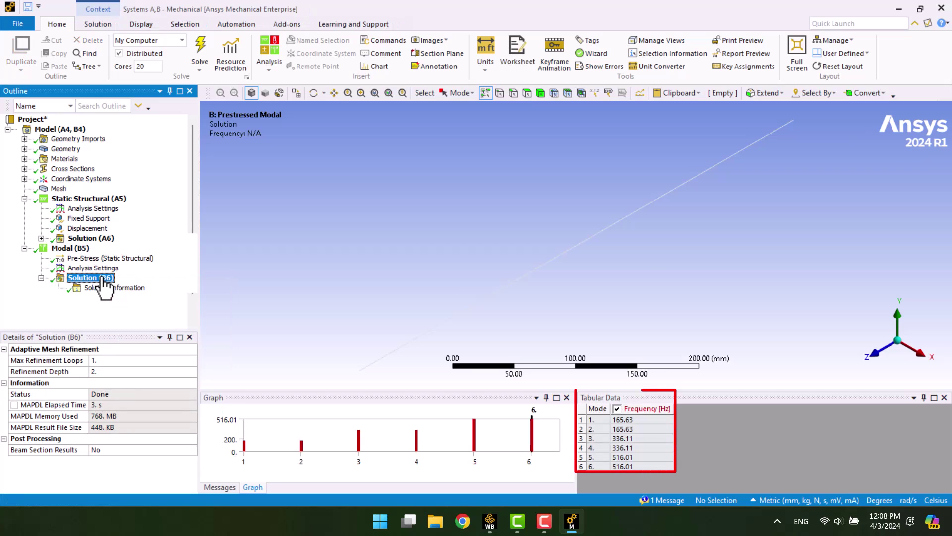
left_click(643, 410)
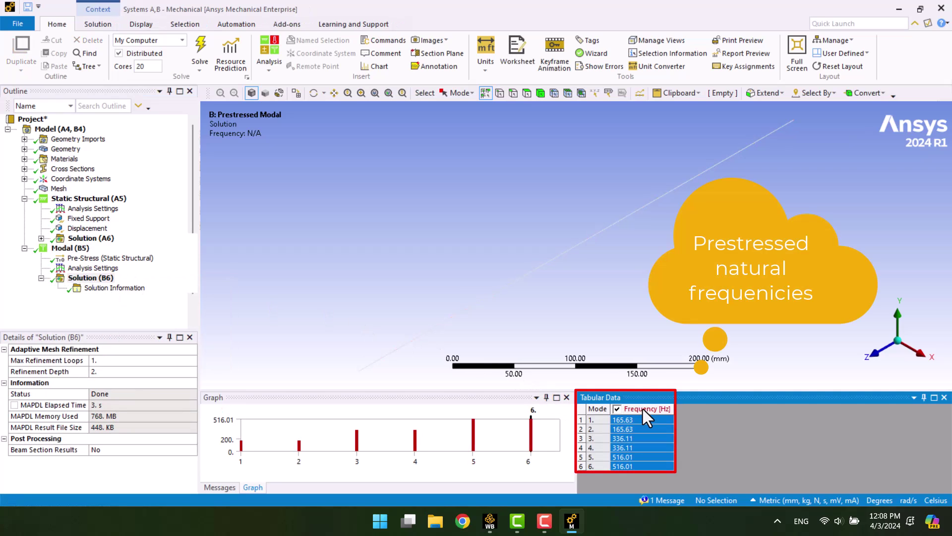
right_click(642, 431)
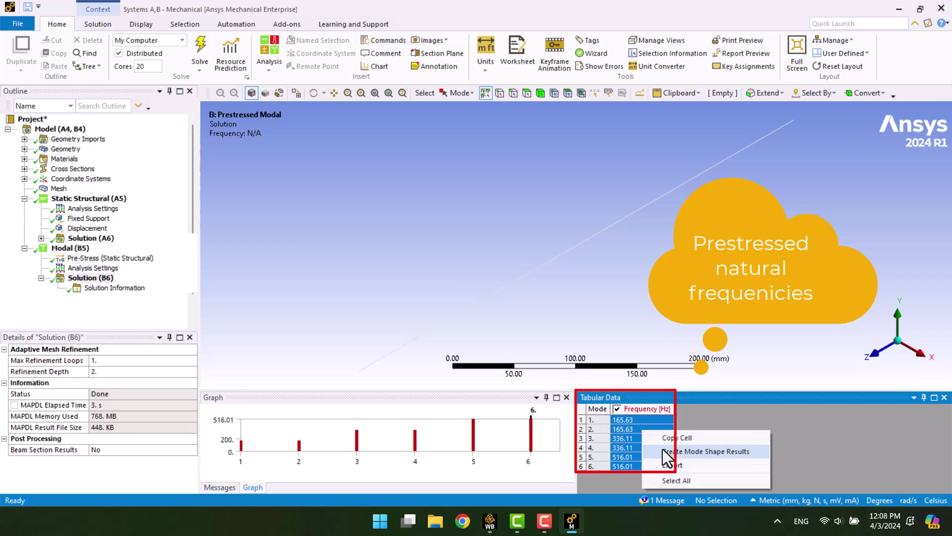
left_click(700, 451)
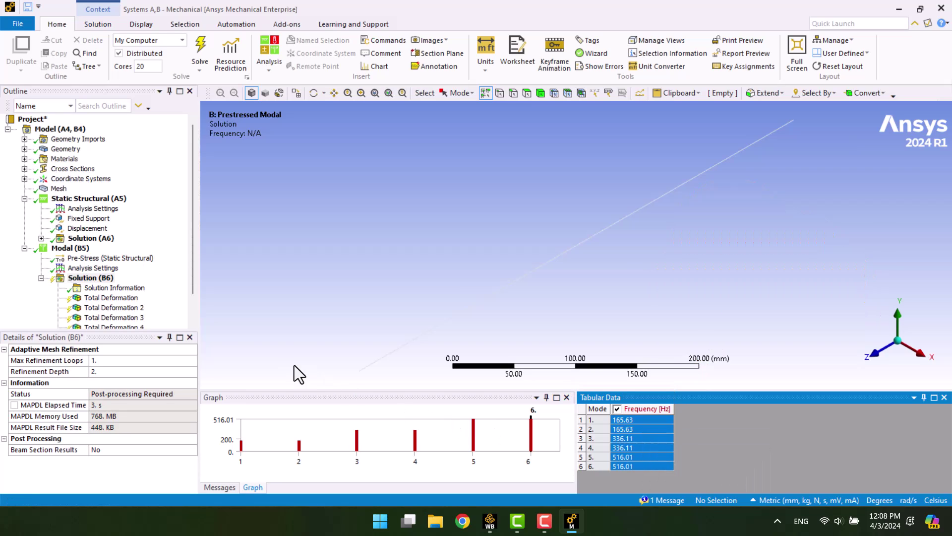
Evaluate all results under the modal Solution (B6)
left_click(101, 278)
right_click(103, 278)
left_click(110, 297)
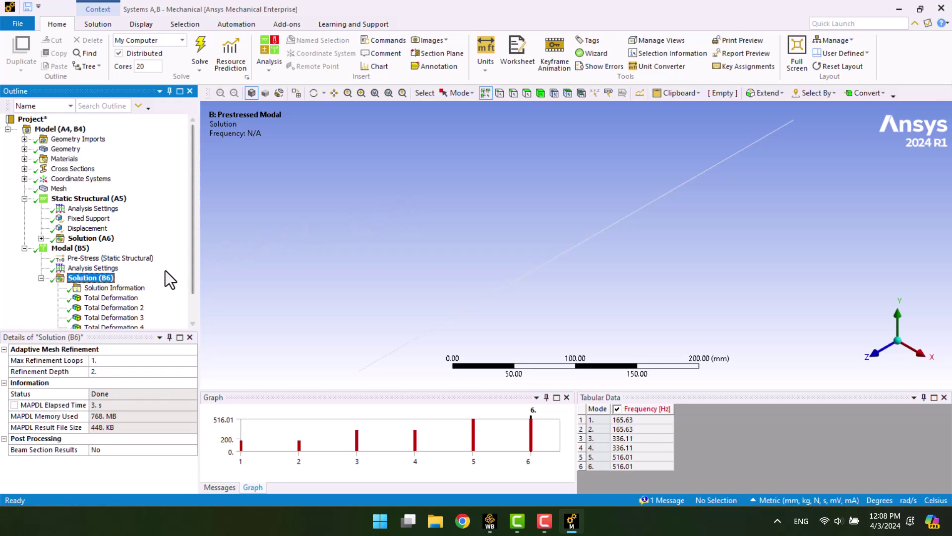
Show mode 1 side-on and play its 165.63 Hz vibration animation, orbiting between playbacks
left_click(127, 298)
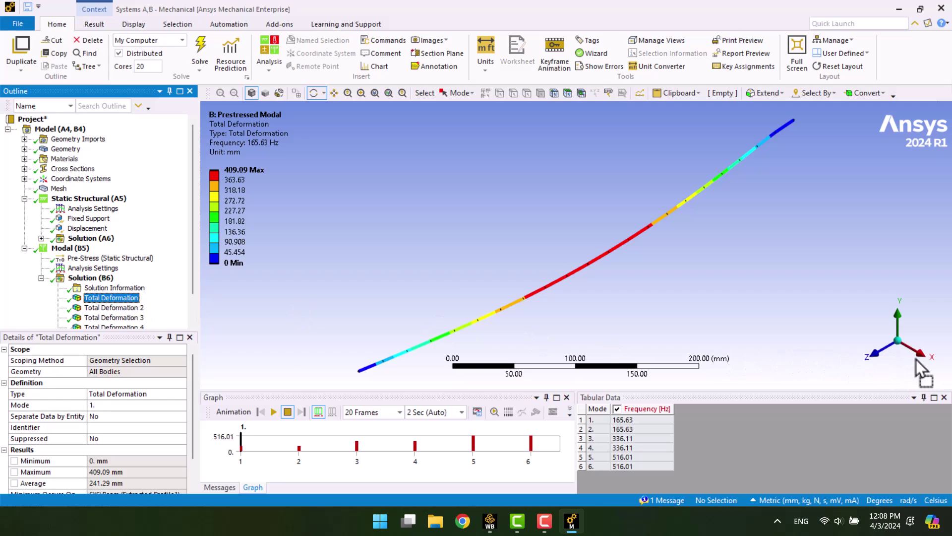
left_click(923, 356)
left_click(273, 413)
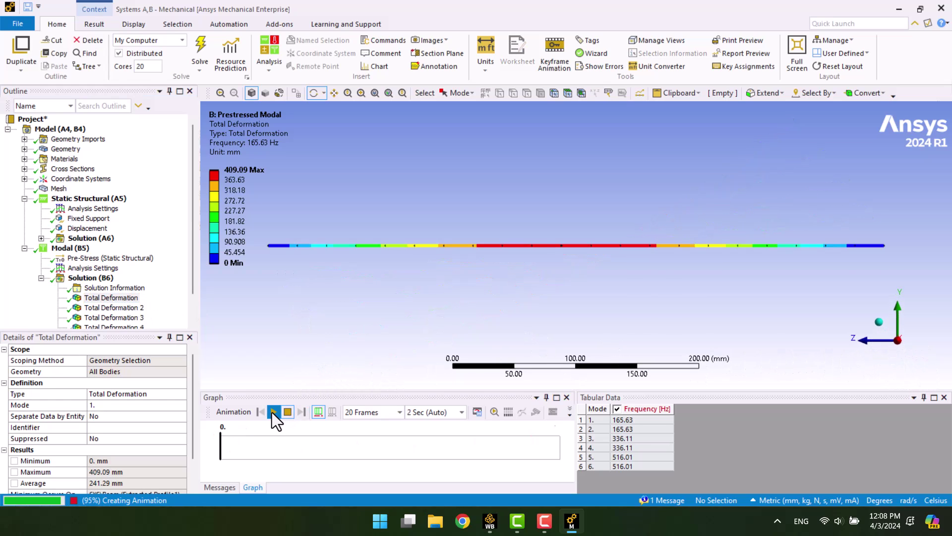
left_click(287, 412)
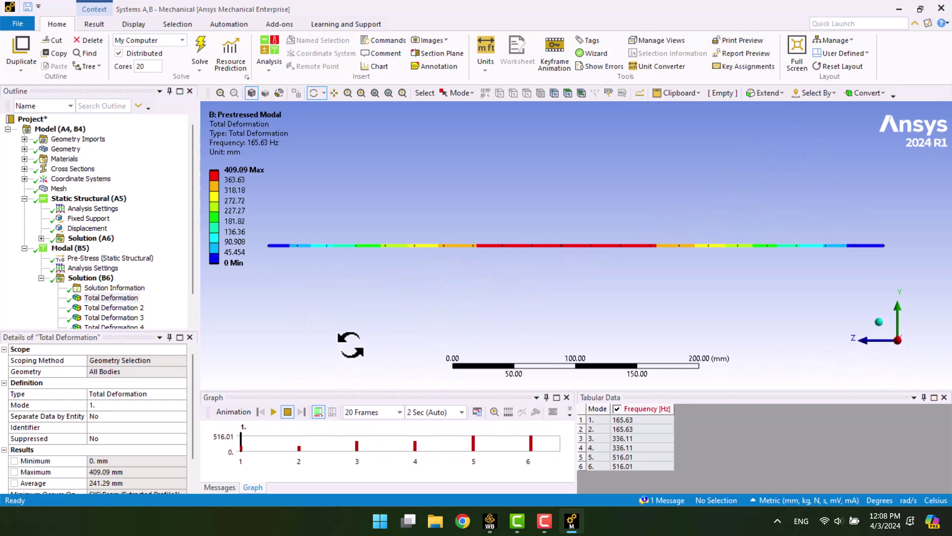
left_click_drag(346, 339, 540, 340)
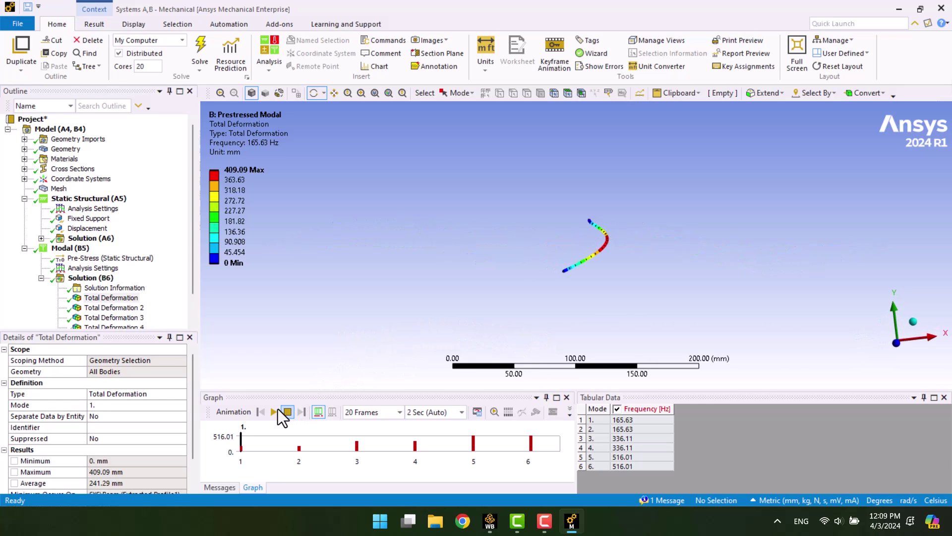
left_click(274, 412)
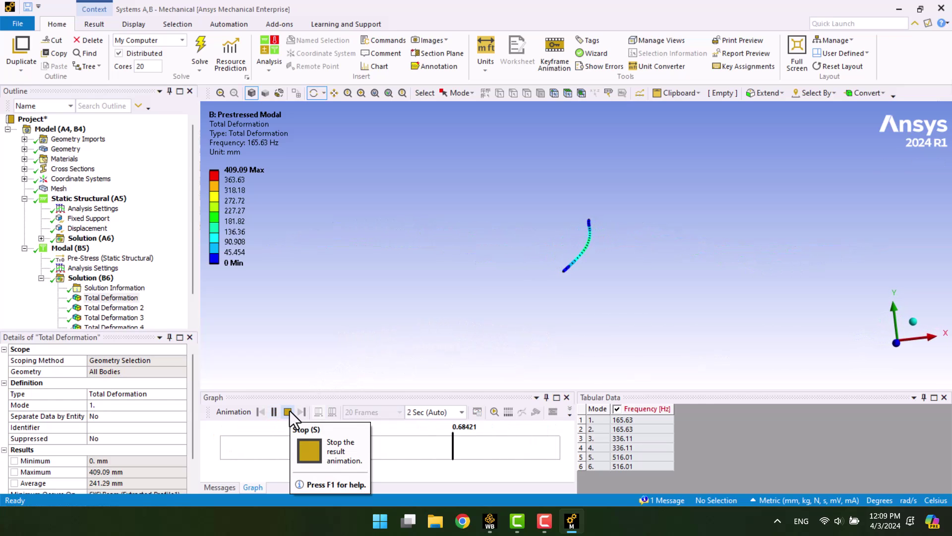
left_click(289, 412)
Display the second mode shape and orbit to see the full arch
left_click(108, 308)
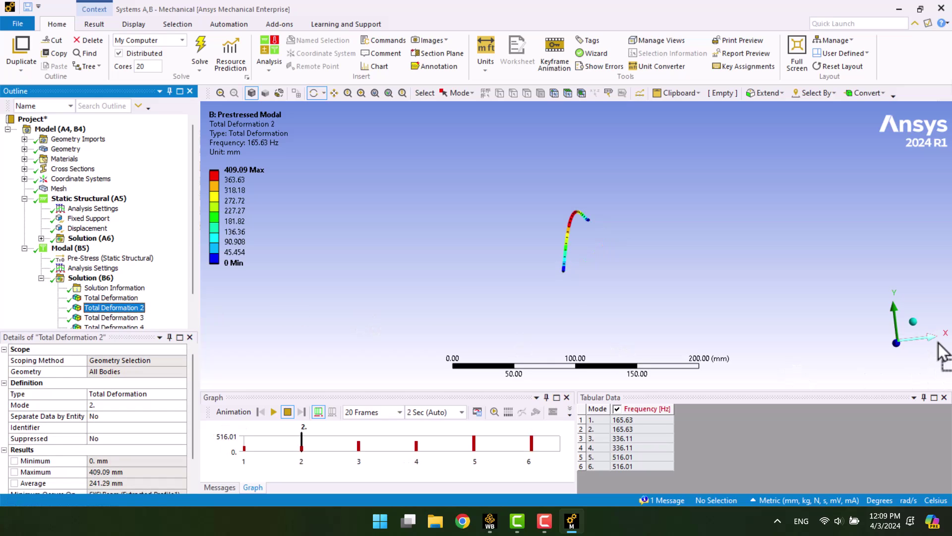
mouse_move(941, 347)
left_mouse_down()
mouse_move(535, 271)
mouse_move(627, 277)
left_mouse_up()
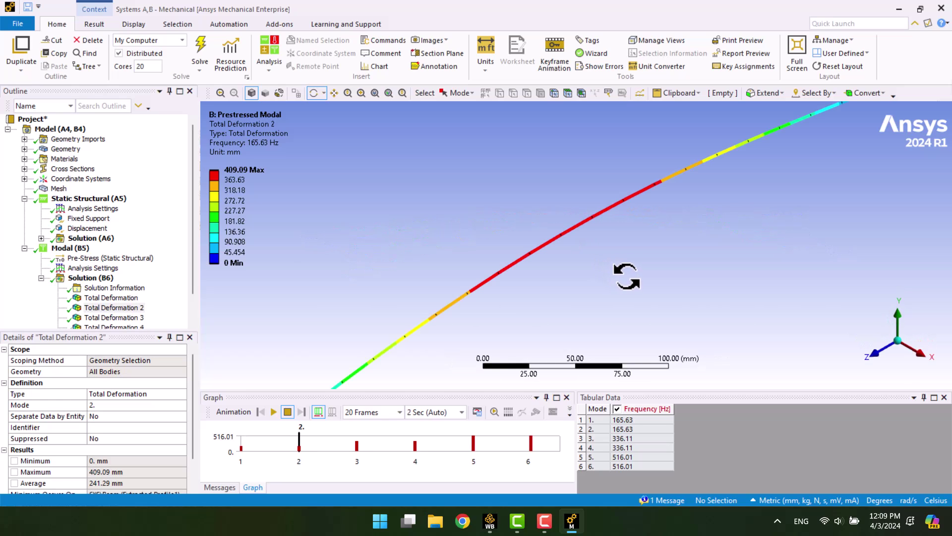
left_click_drag(627, 277, 563, 261)
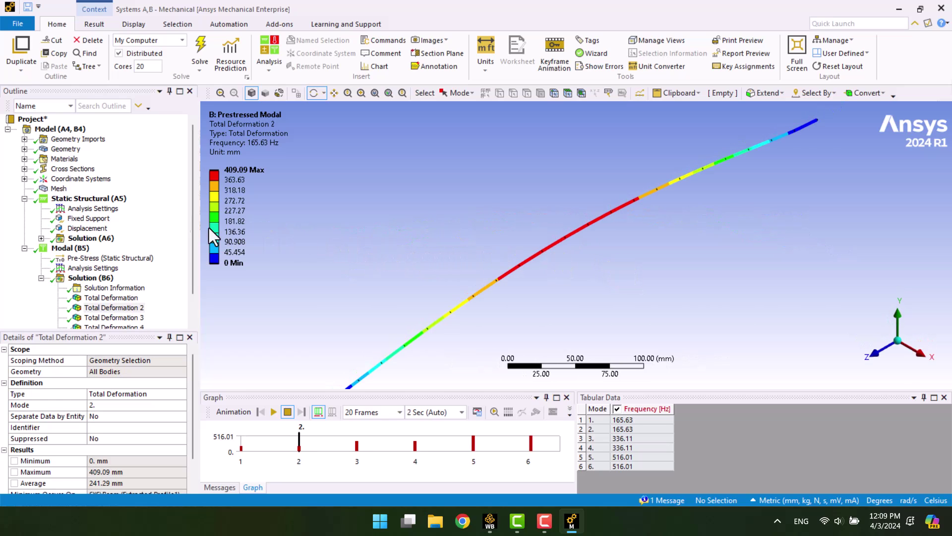
Add a Displacement on the beam edge in Static Structural with X Component 0 mm
left_click(114, 199)
right_click(117, 198)
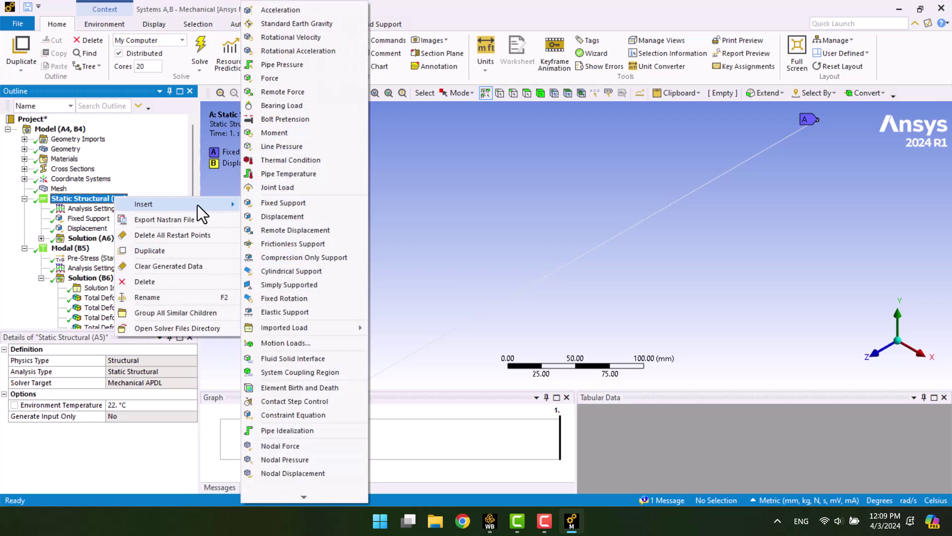
left_click(274, 214)
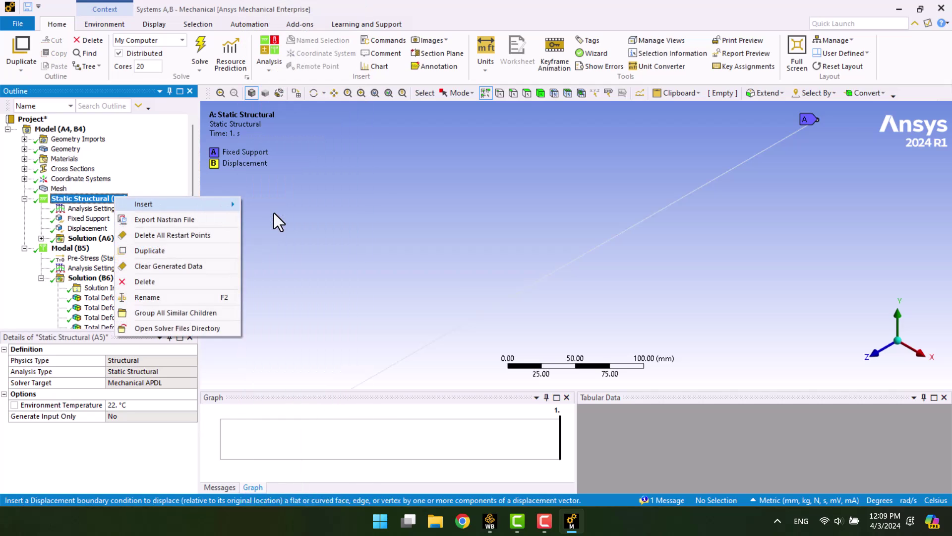
left_click(515, 94)
left_click(590, 249)
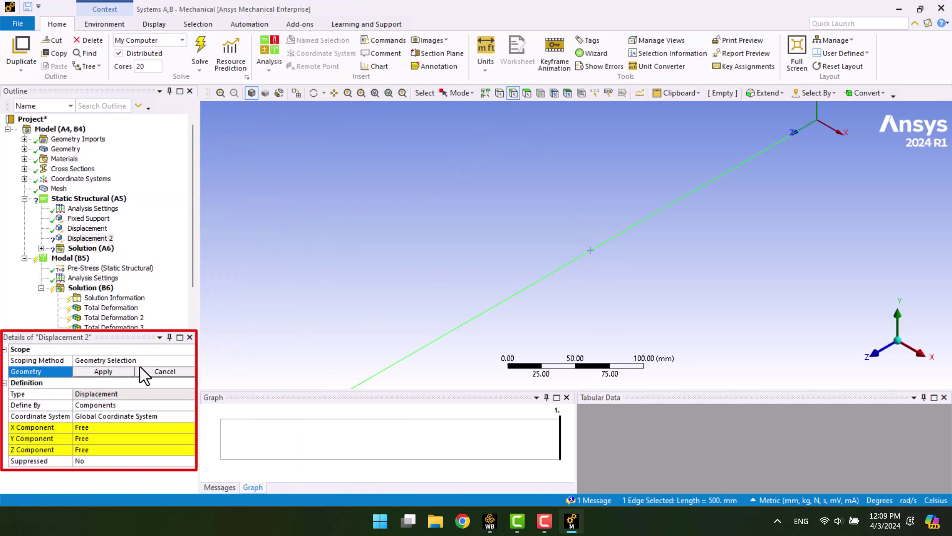
left_click(94, 371)
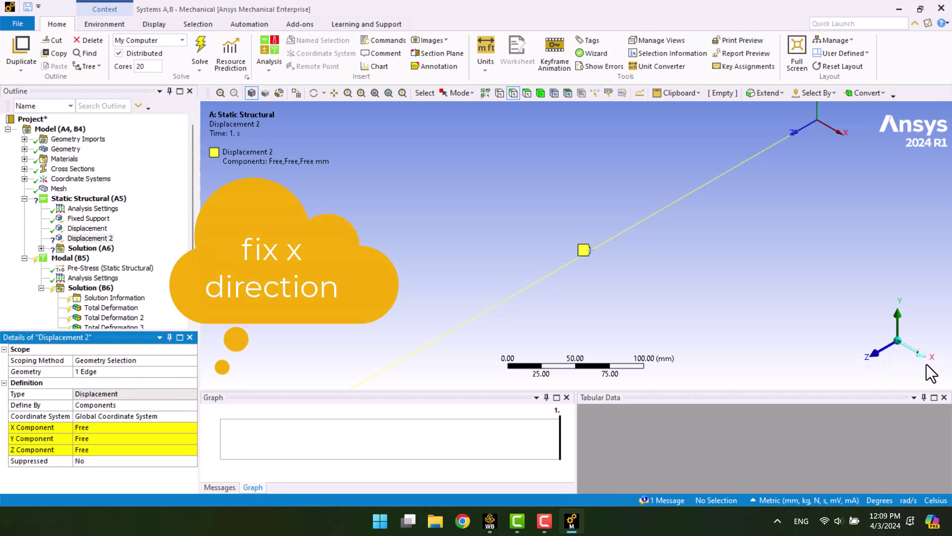
left_click(93, 428)
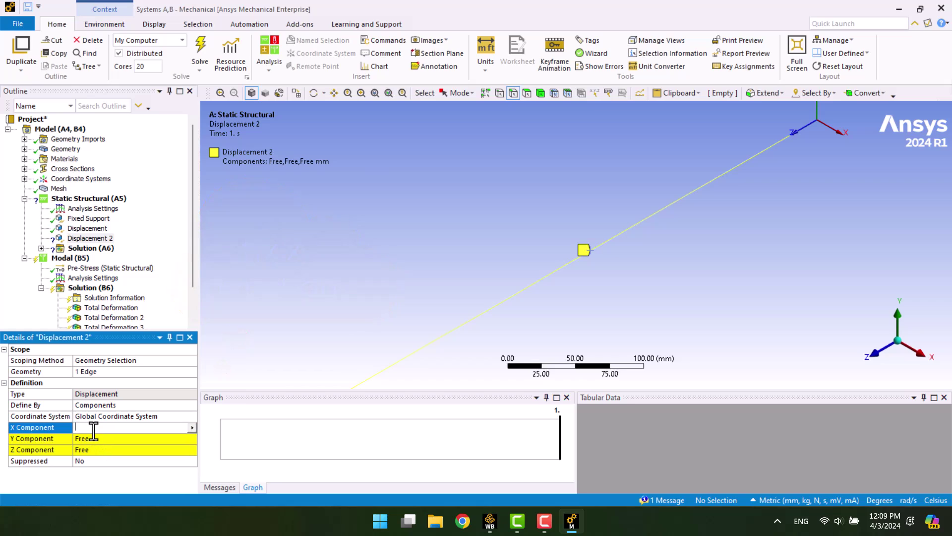
type("0")
key("Return")
type(". mm (ramped)")
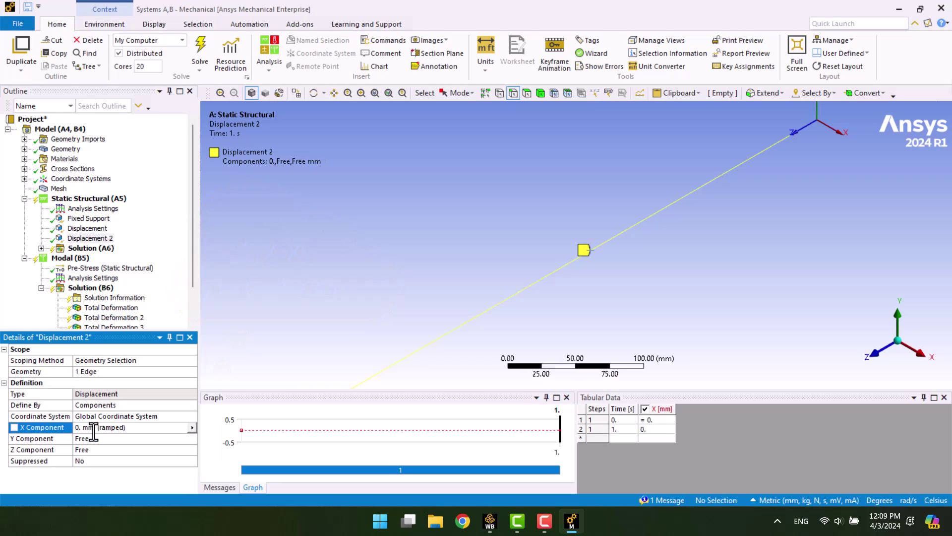
right_click(74, 258)
key("Escape")
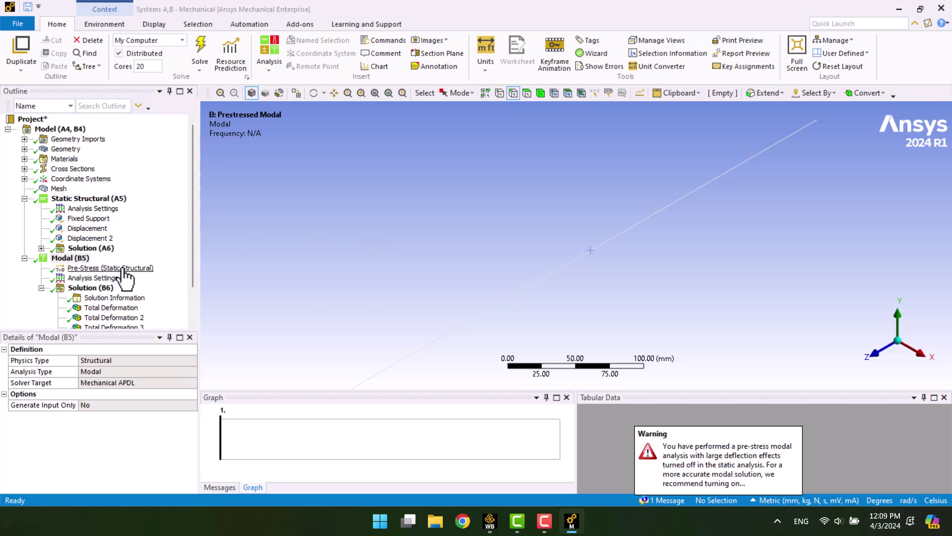
Review the new modal frequencies up to 1151.2 Hz and animate mode 1 side-on
left_click(101, 288)
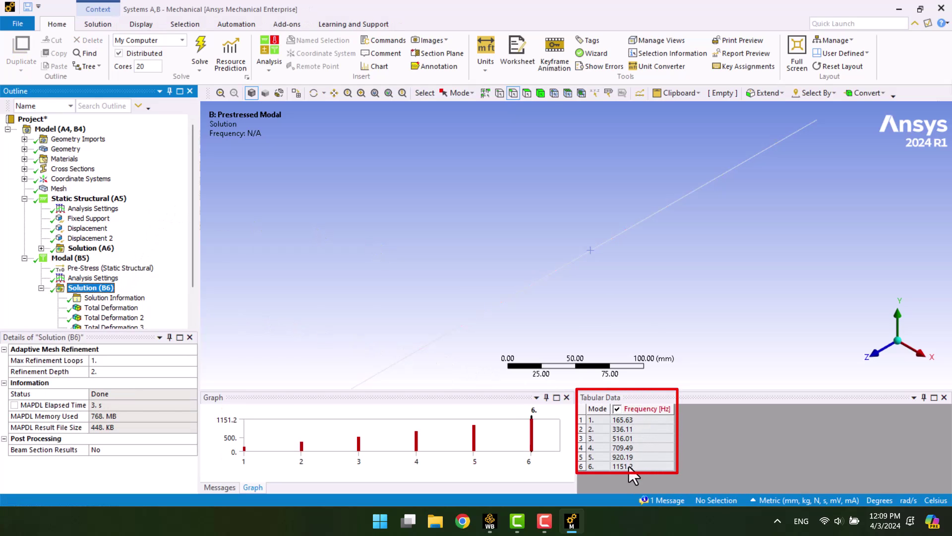
left_click(110, 307)
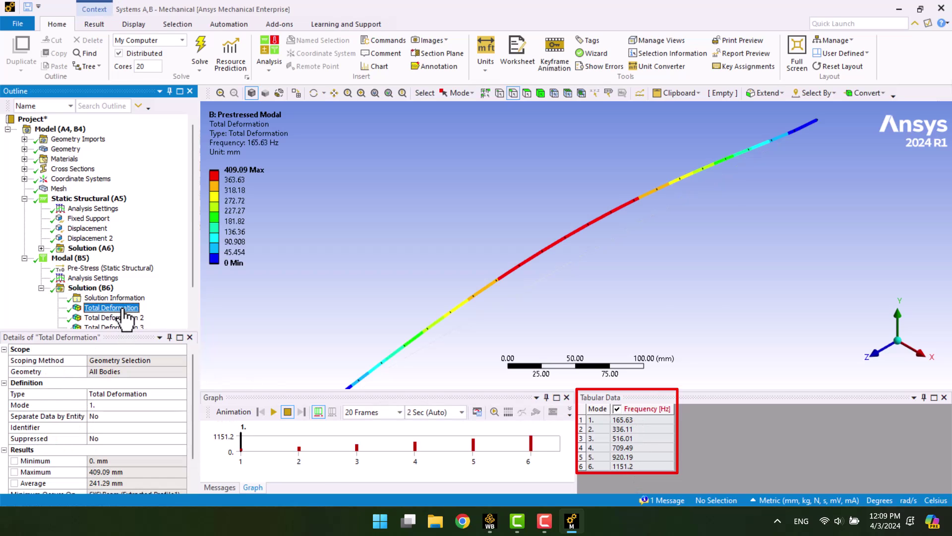
left_click(920, 353)
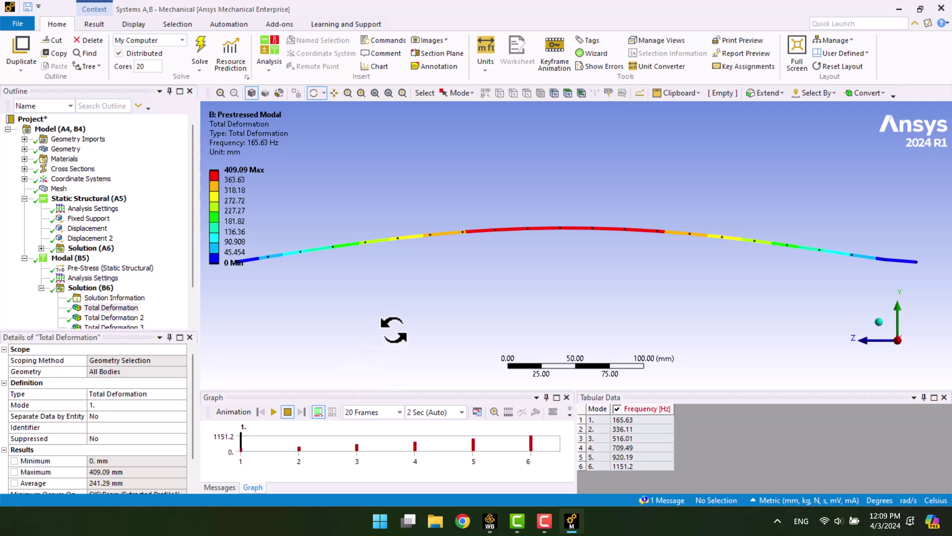
scroll(401, 324, "down", 1)
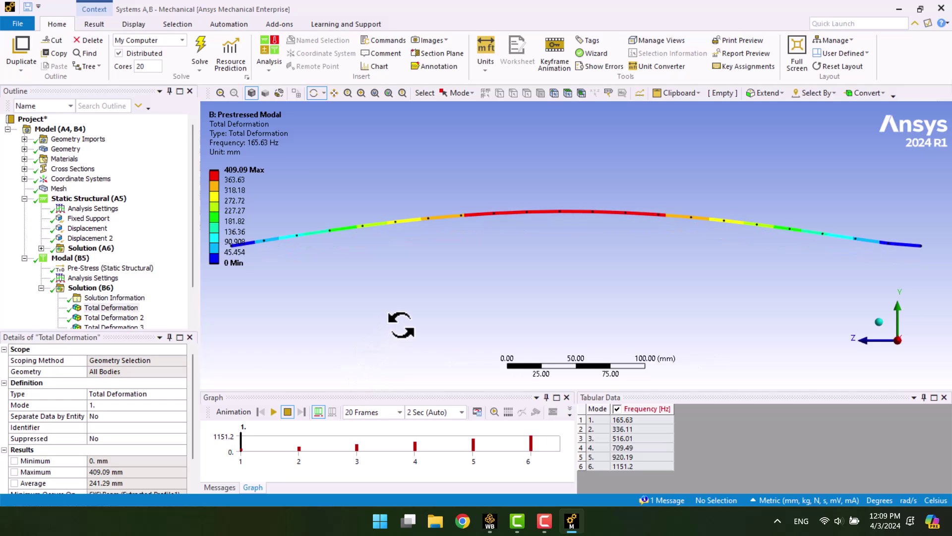
left_click(273, 412)
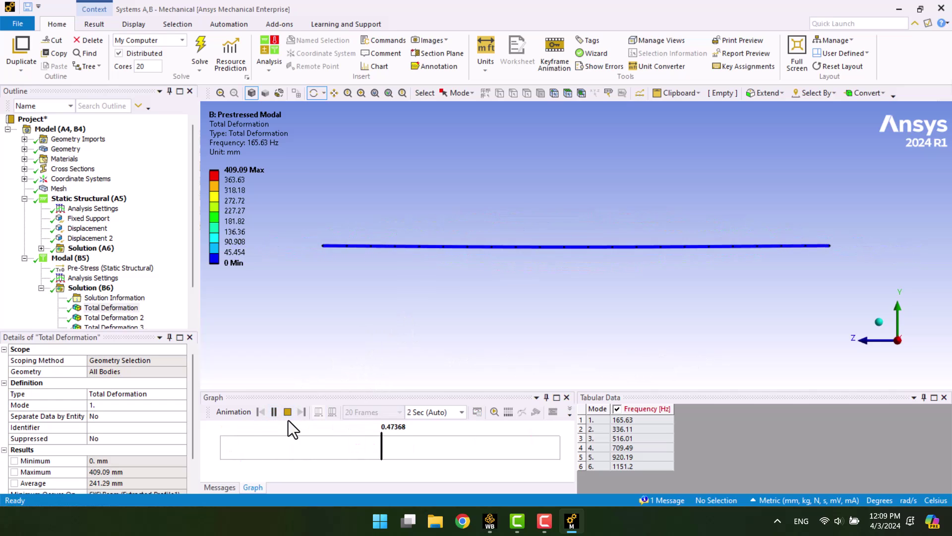
left_click(288, 413)
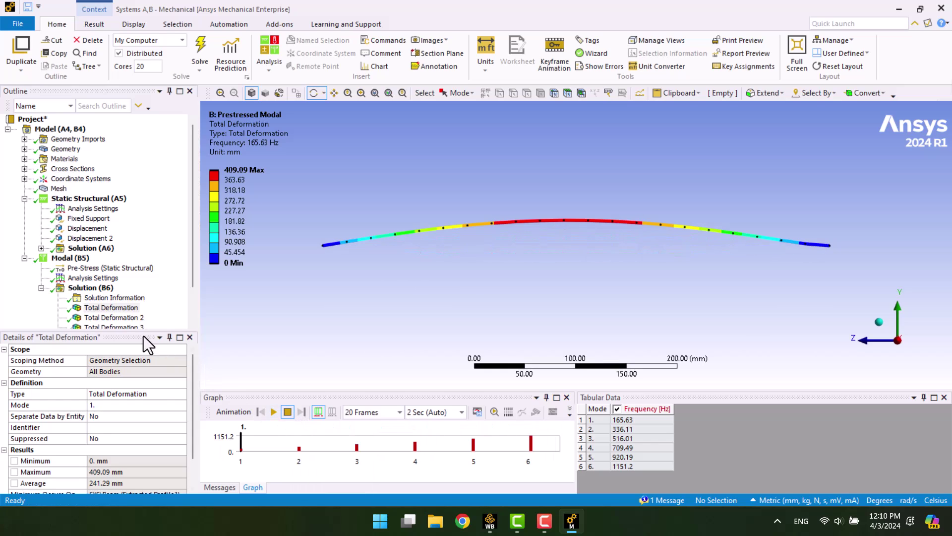
Step through the mode shapes from mode 2 to mode 6
left_click(124, 318)
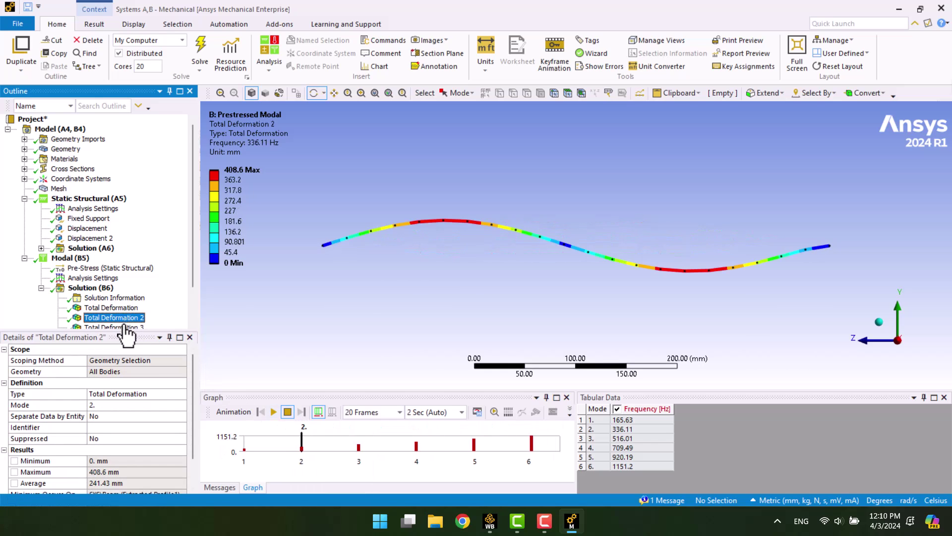
left_click(126, 326)
scroll(125, 331, "down", 1)
left_click(125, 299)
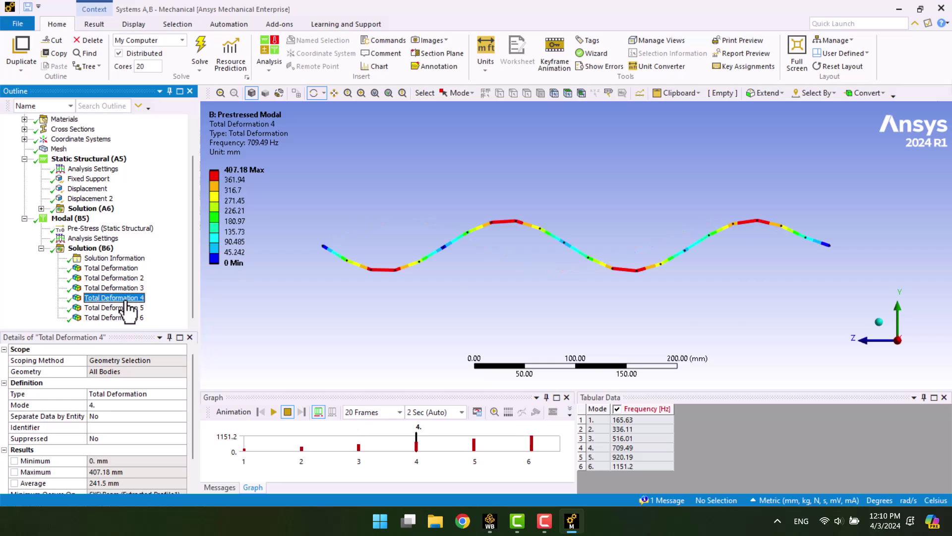
left_click(128, 309)
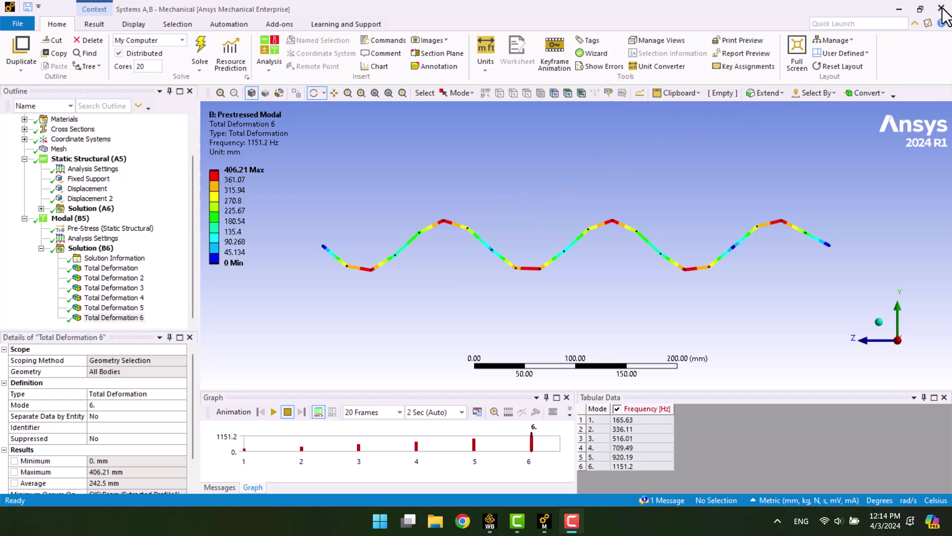
Drop an unstressed Modal system onto the Static Structural Model cell and open it as Modal 2
left_click(942, 9)
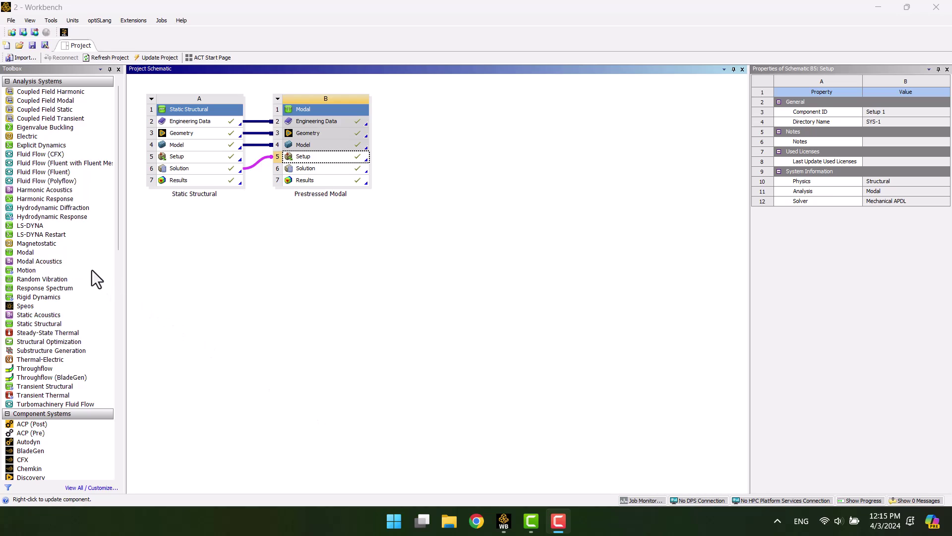
left_click_drag(25, 252, 123, 191)
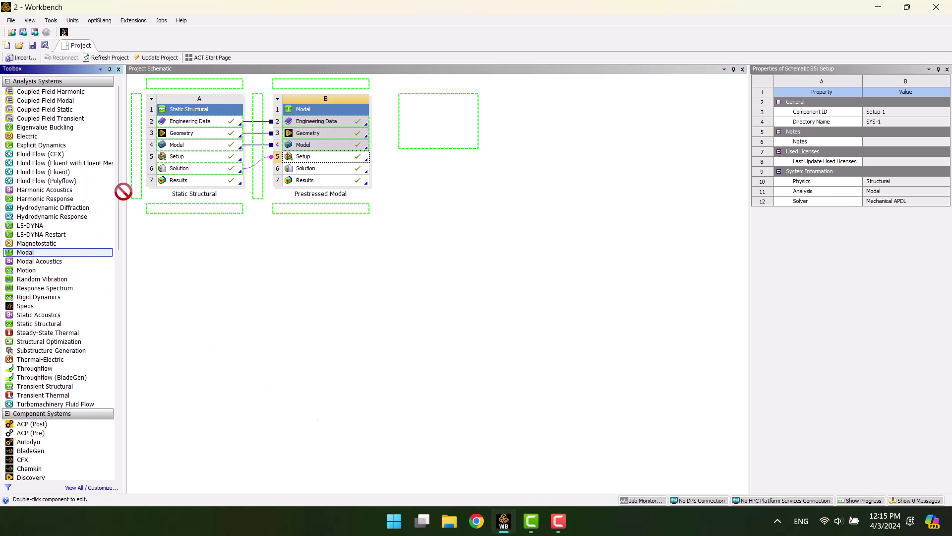
left_click_drag(123, 191, 177, 146)
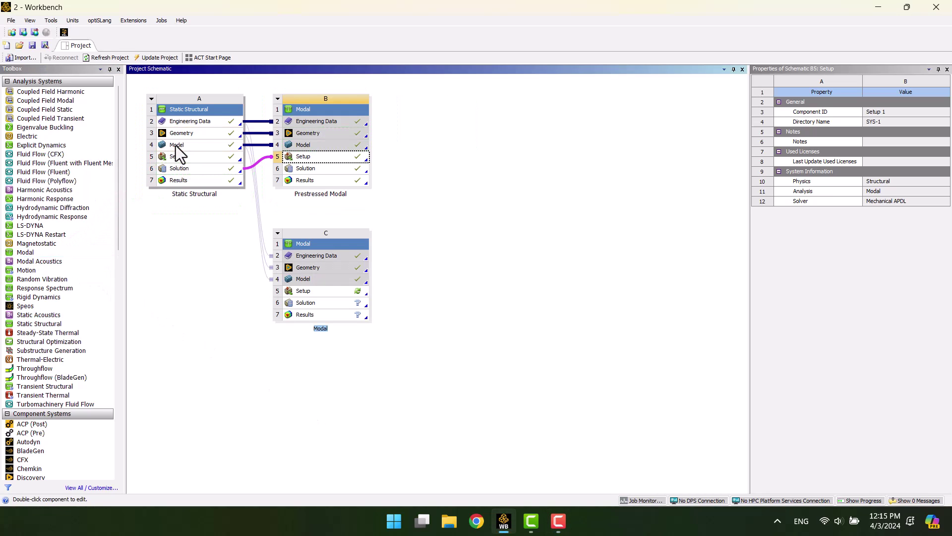
left_click(221, 248)
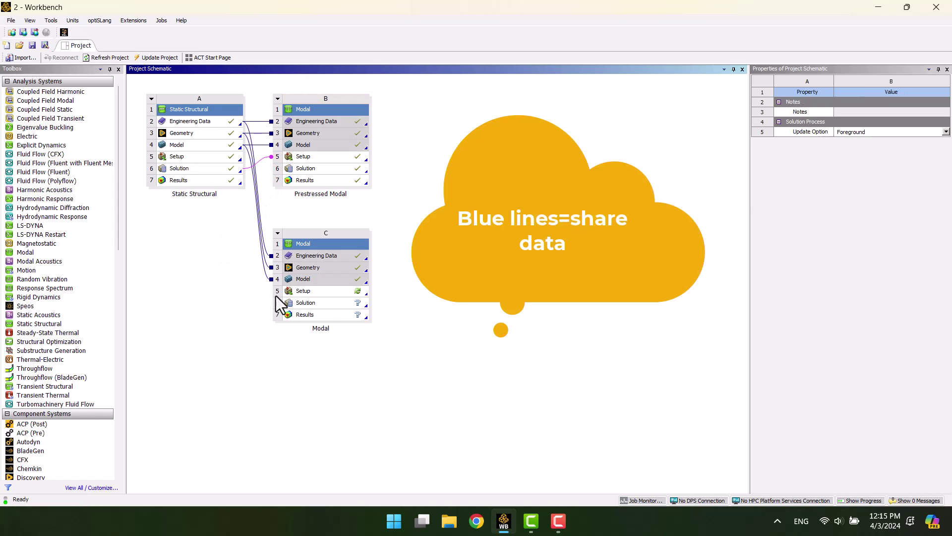
double_click(315, 291)
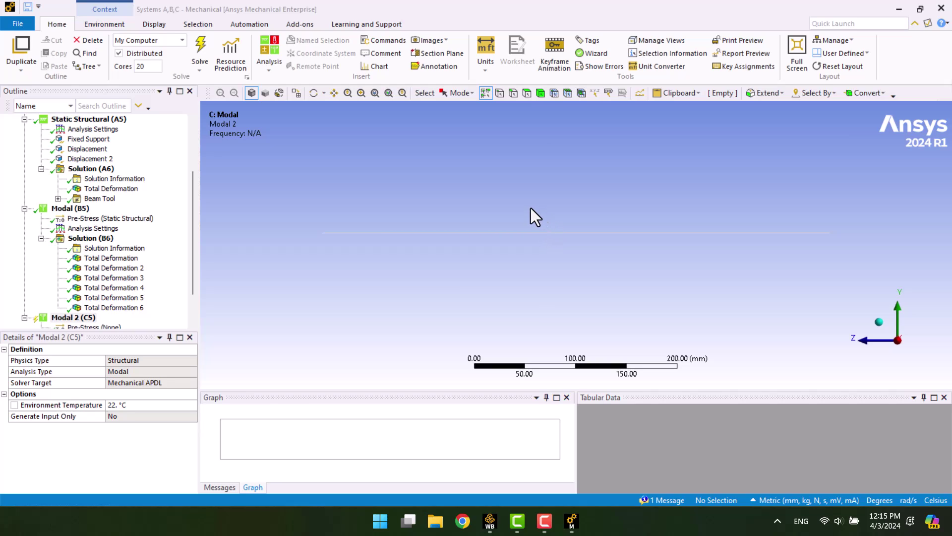
scroll(111, 227, "down", 2)
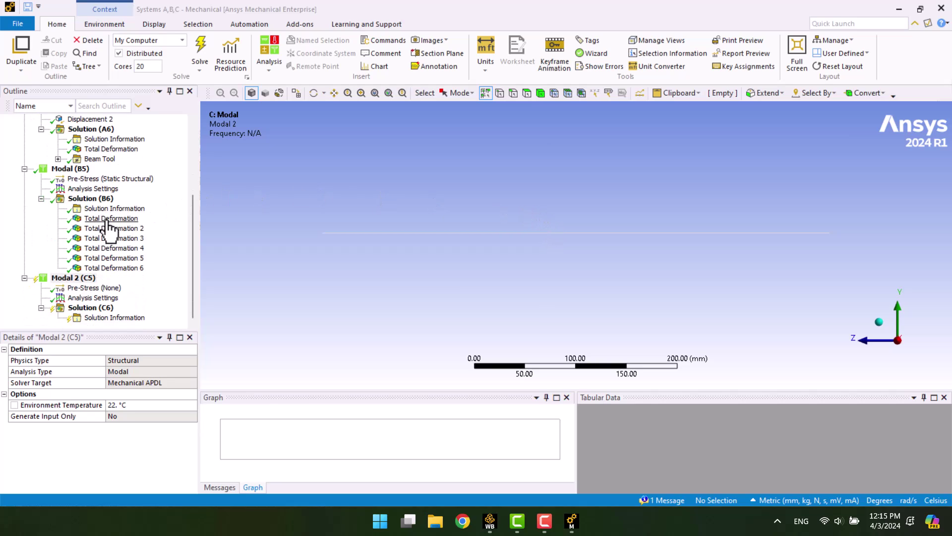
Copy Fixed Support, Displacement and Displacement 2 into Modal 2 (C5)
left_click(74, 278)
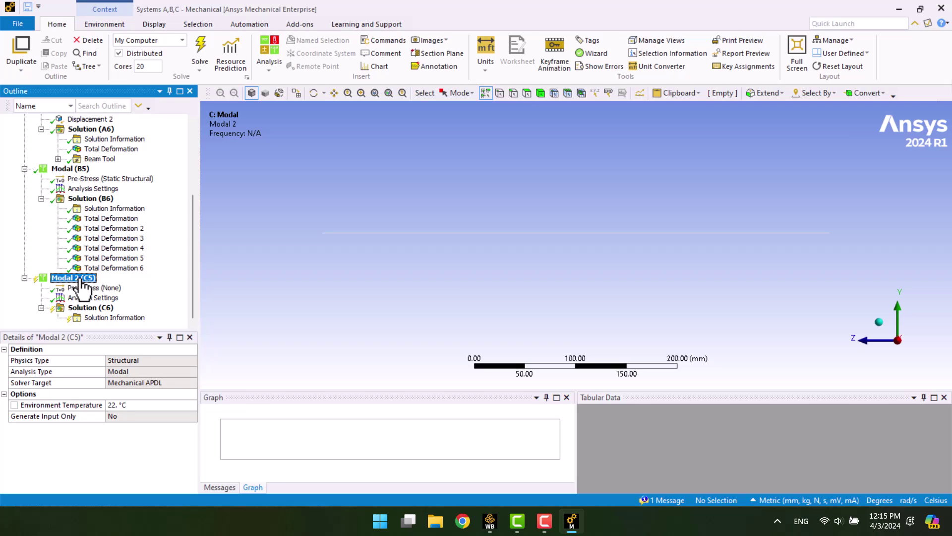
scroll(82, 286, "up", 1)
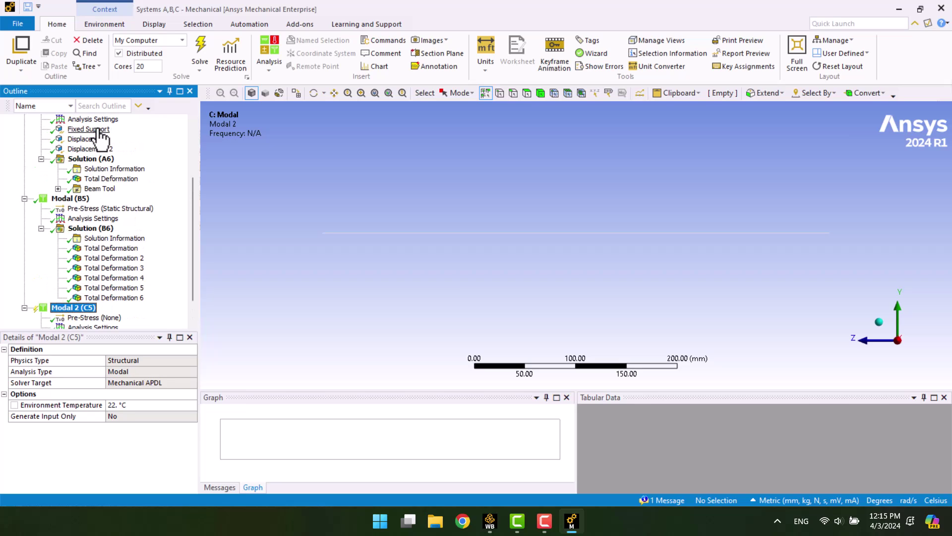
mouse_move(88, 130)
left_mouse_down()
mouse_move(99, 169)
mouse_move(79, 308)
left_mouse_up()
scroll(78, 304, "up", 2)
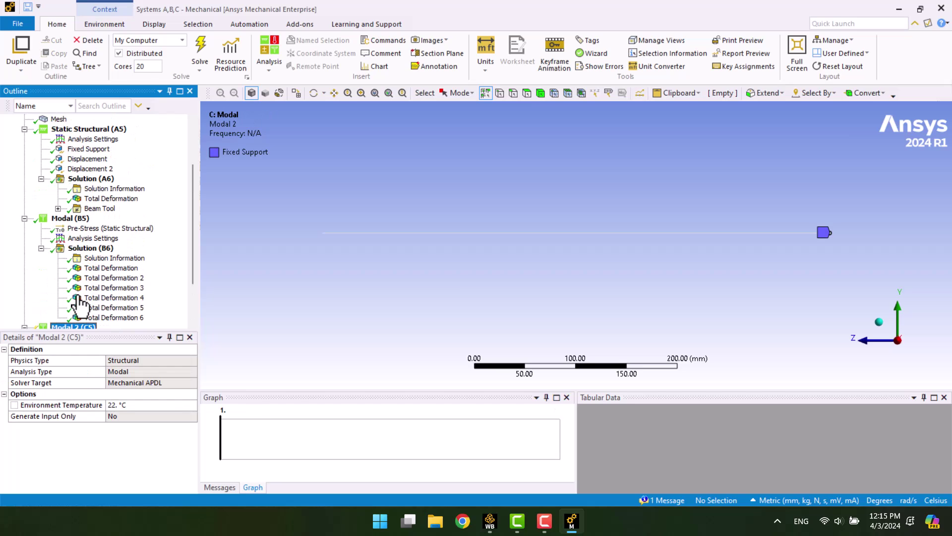
left_click(91, 169)
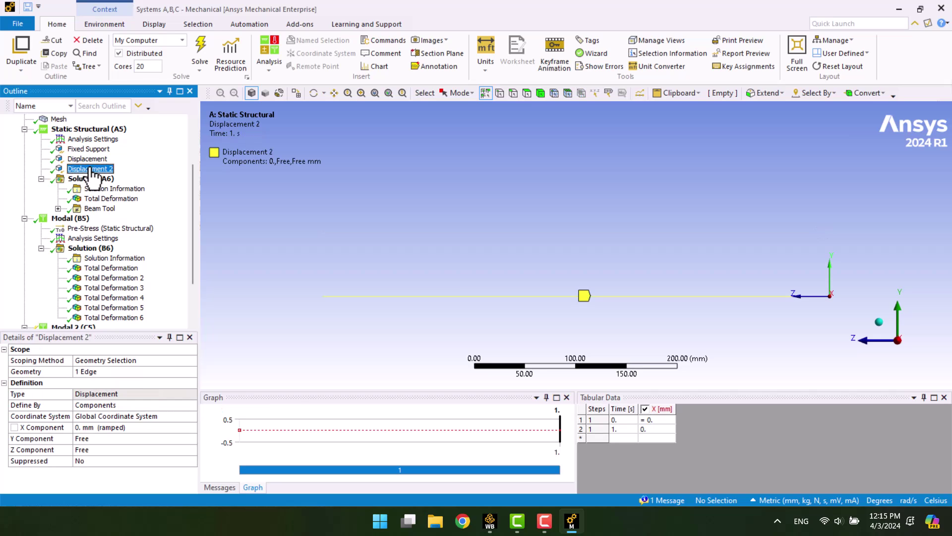
left_click(87, 158)
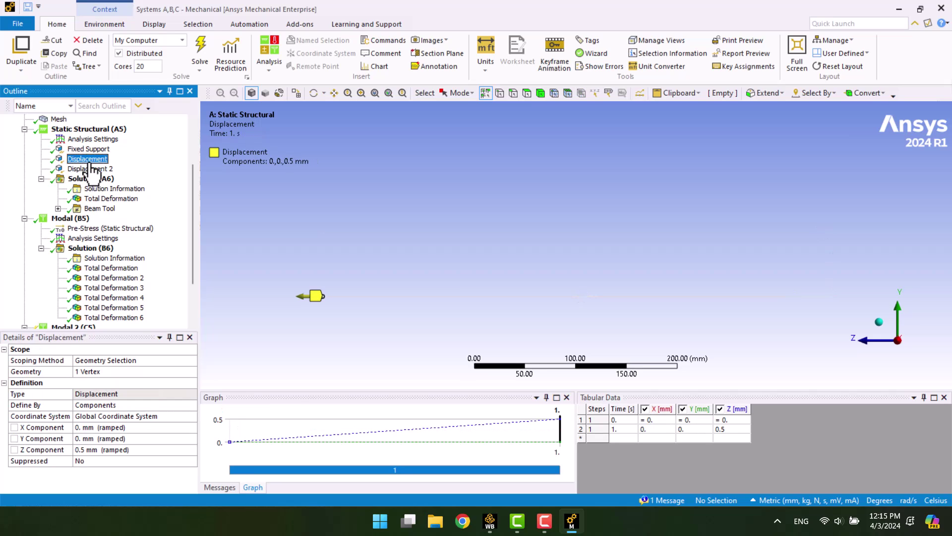
left_click(90, 170, "ctrl")
left_click_drag(90, 168, 68, 326)
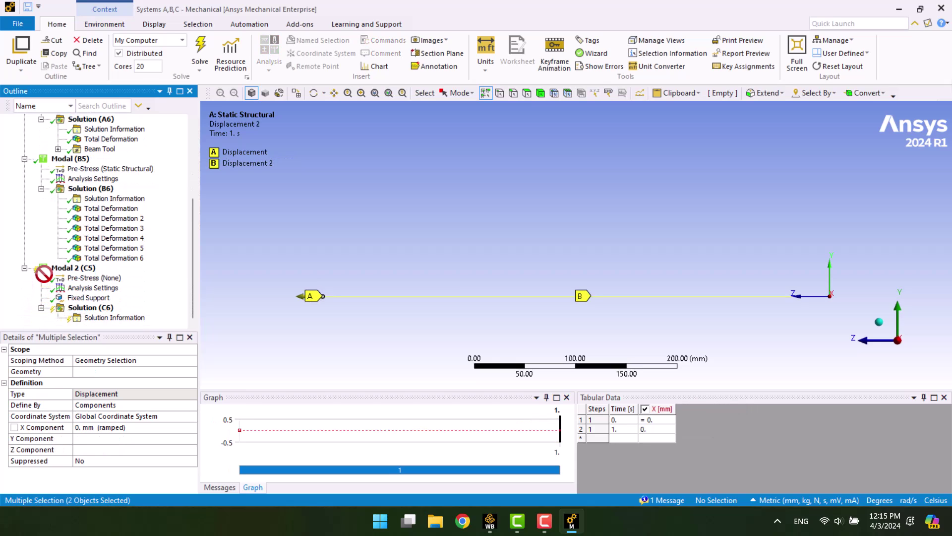
left_click_drag(68, 325, 45, 271)
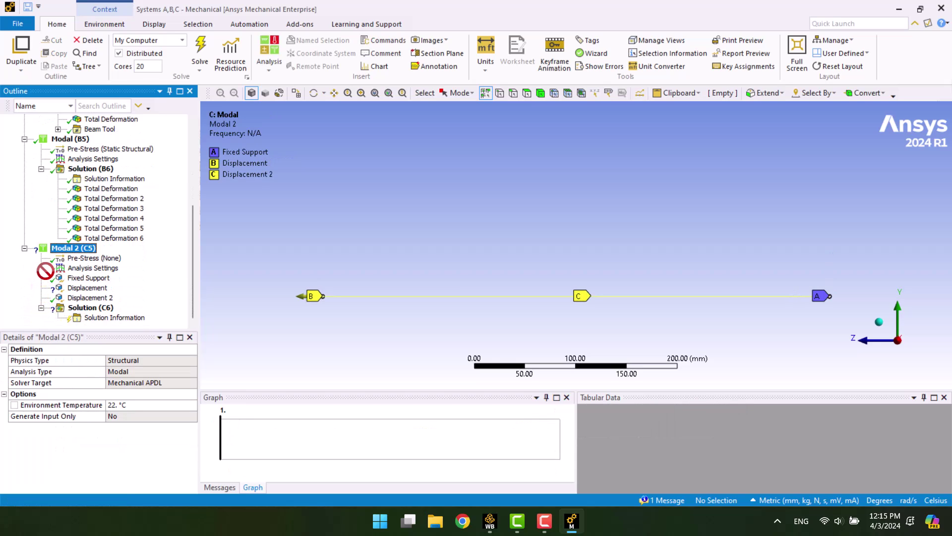
Set the copied Displacement's Z Component to 0 mm
left_click(86, 288)
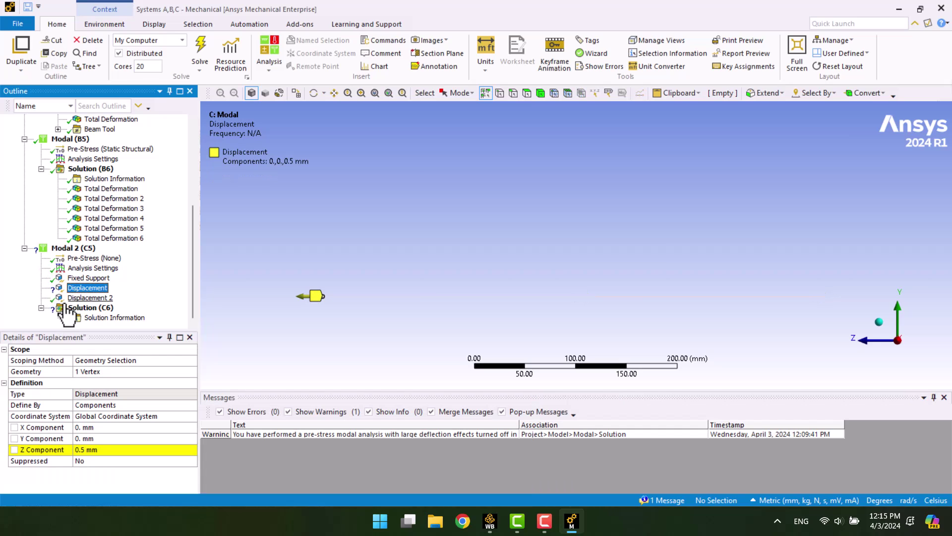
left_click(99, 450)
type("0.")
key("Return")
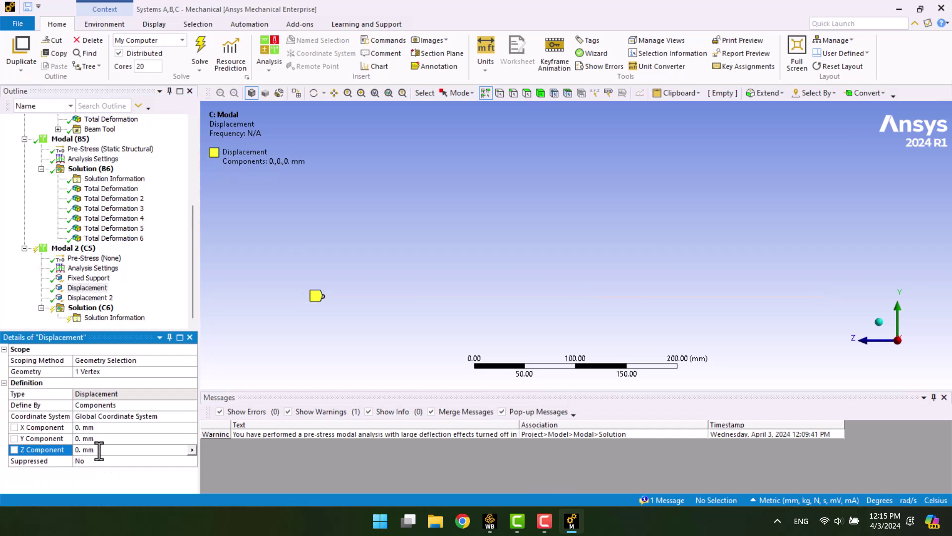
right_click(83, 249)
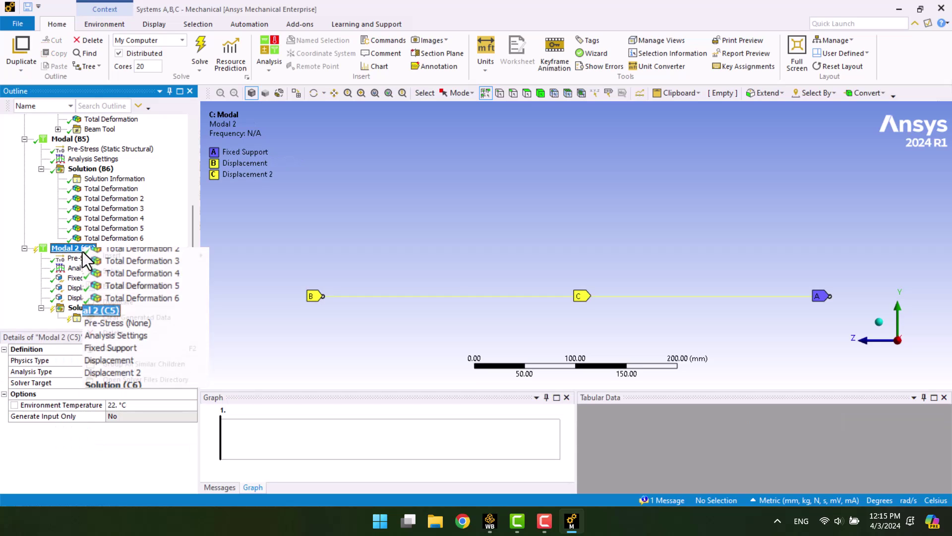
Solve Modal 2 (24.755–619.45 Hz), then create and evaluate mode shape results for all six frequencies
left_click(96, 270)
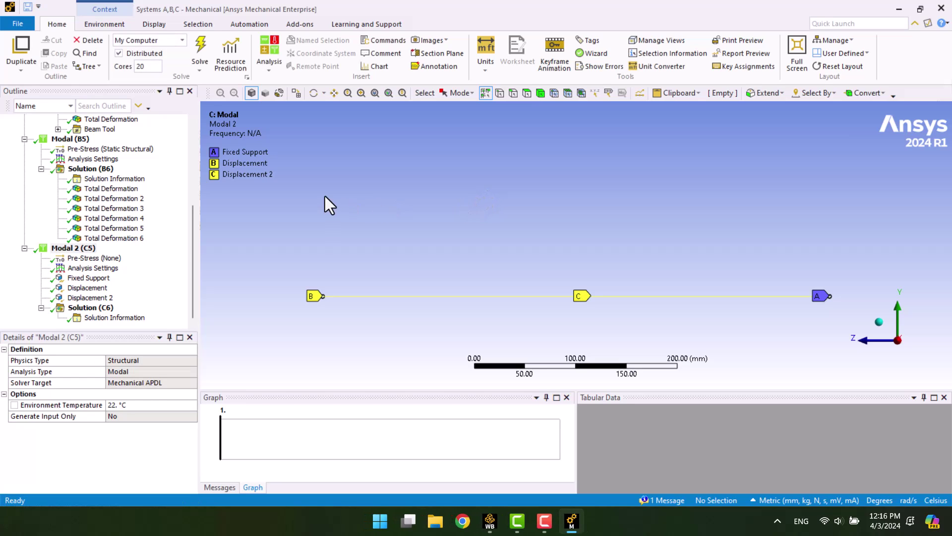
left_click(90, 307)
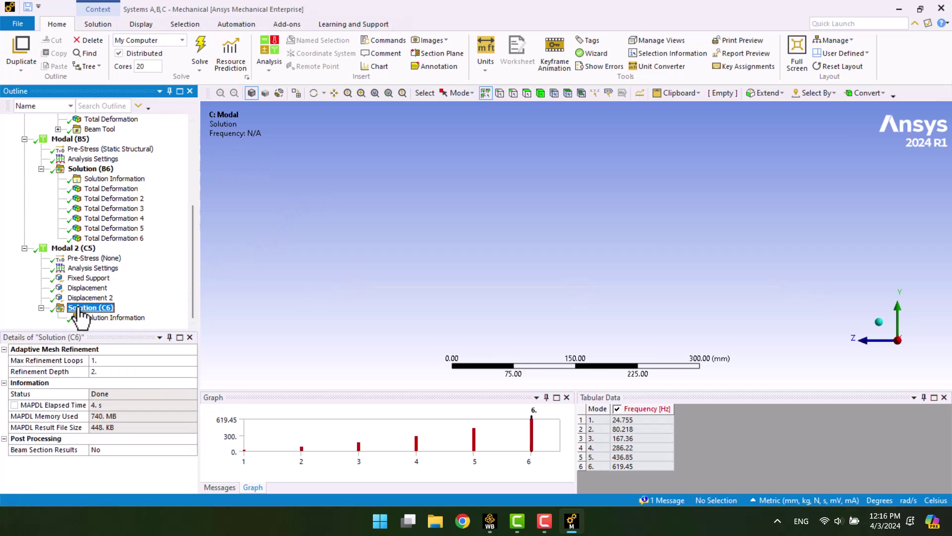
left_click(636, 409)
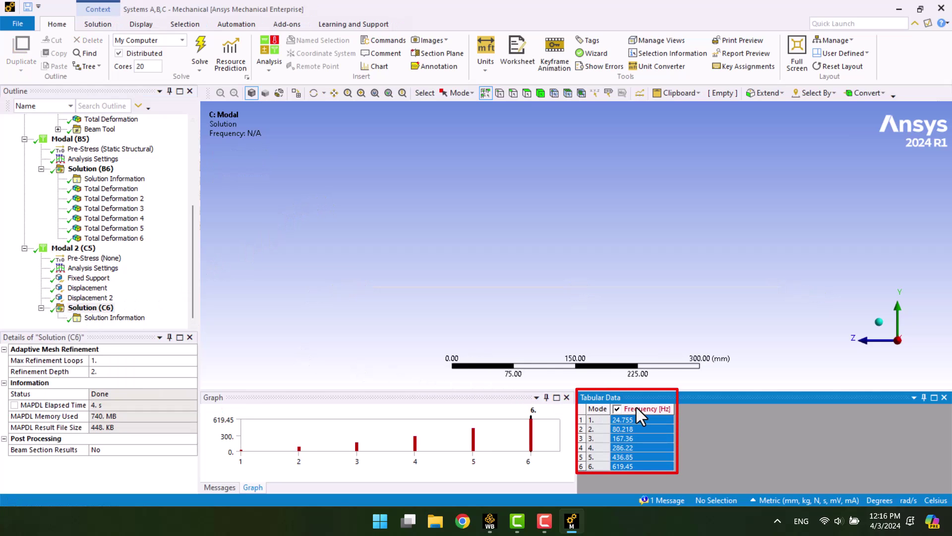
right_click(636, 407)
left_click(643, 424)
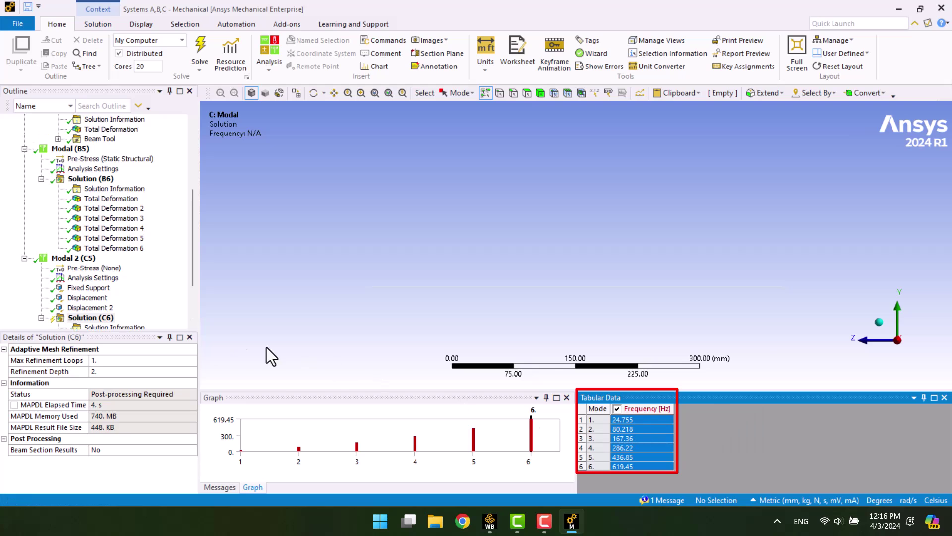
scroll(117, 276, "down", 2)
right_click(106, 251)
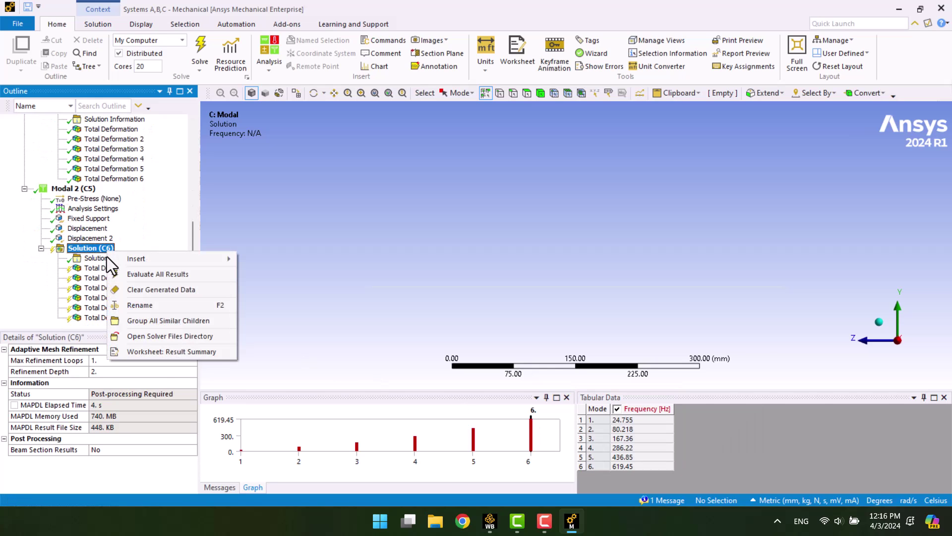
left_click(125, 277)
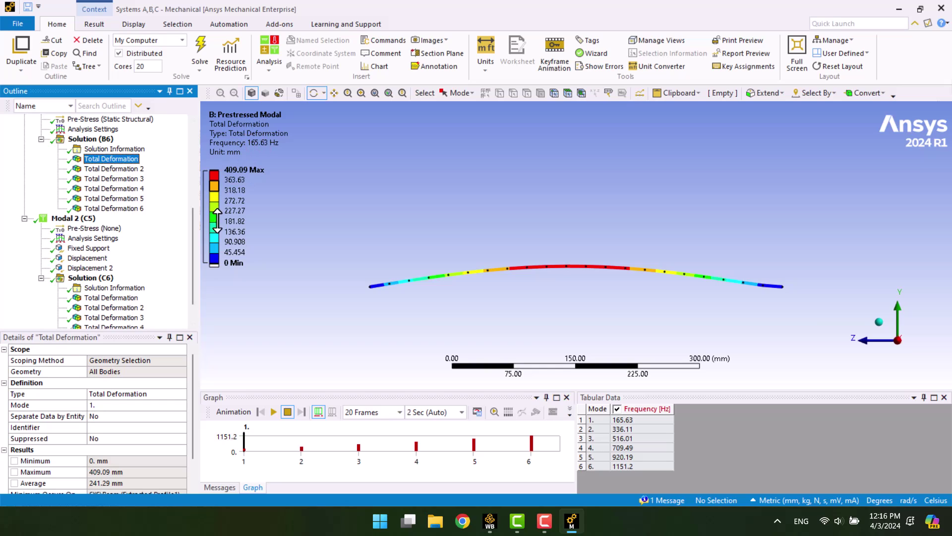
Compare modes 1–4 across both analyses, ending on mode 4: 709.49 Hz prestressed versus 286.22 Hz unstressed
left_click(128, 298)
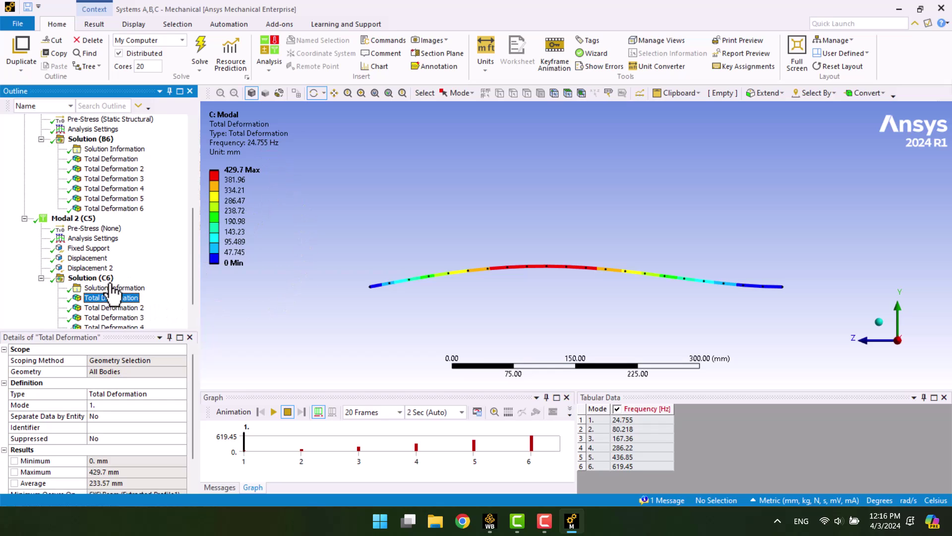
left_click(137, 170)
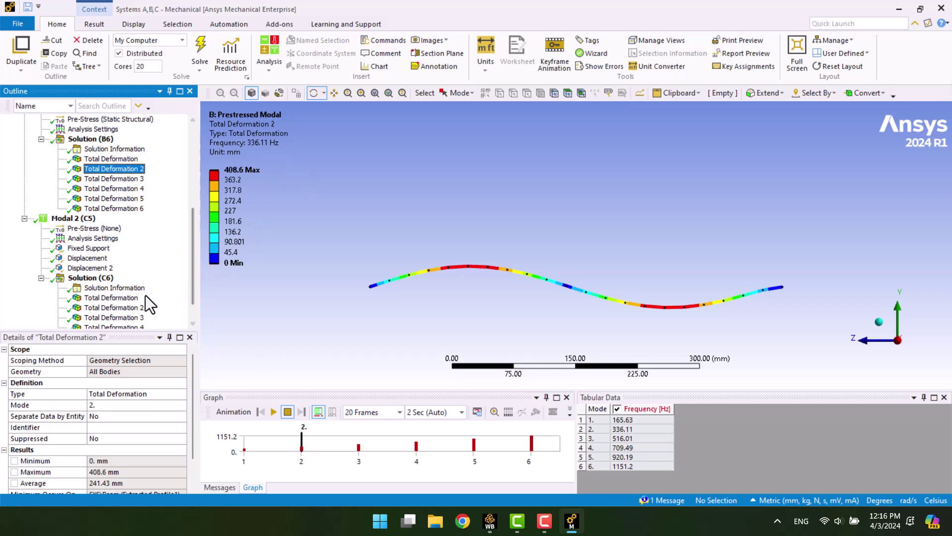
left_click(137, 308)
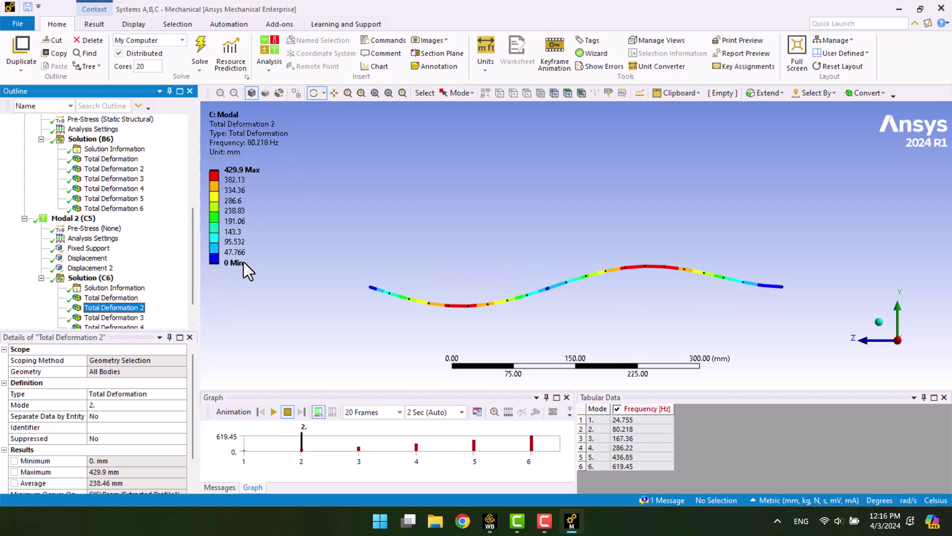
left_click(138, 318)
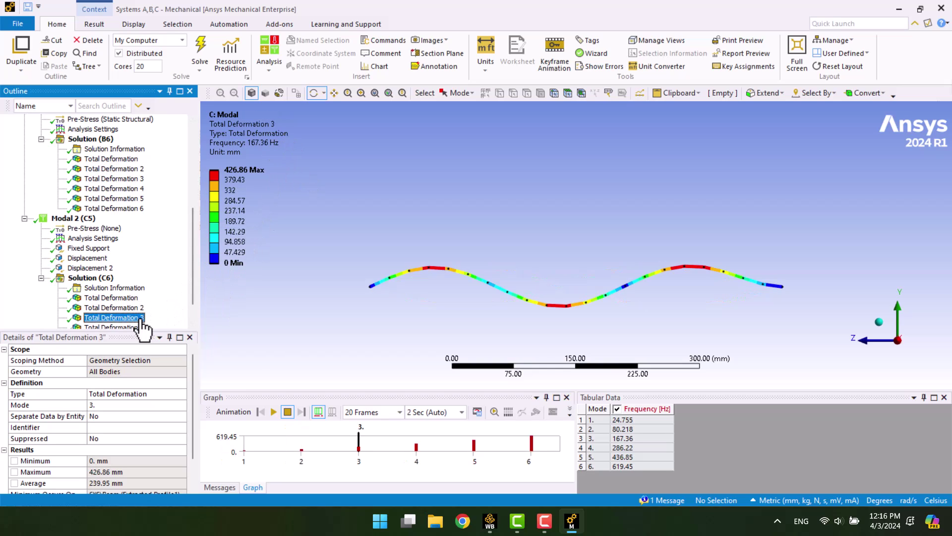
left_click(119, 178)
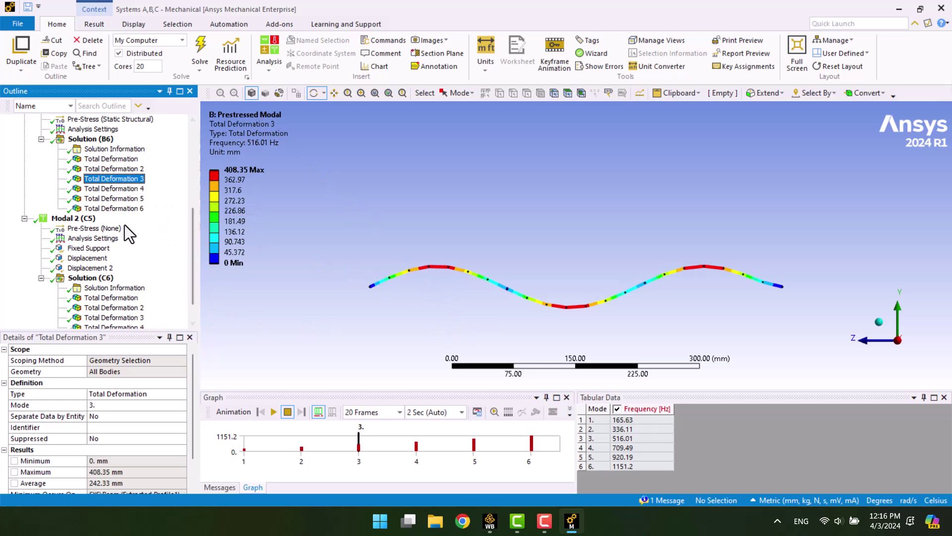
left_click(119, 188)
scroll(126, 301, "down", 1)
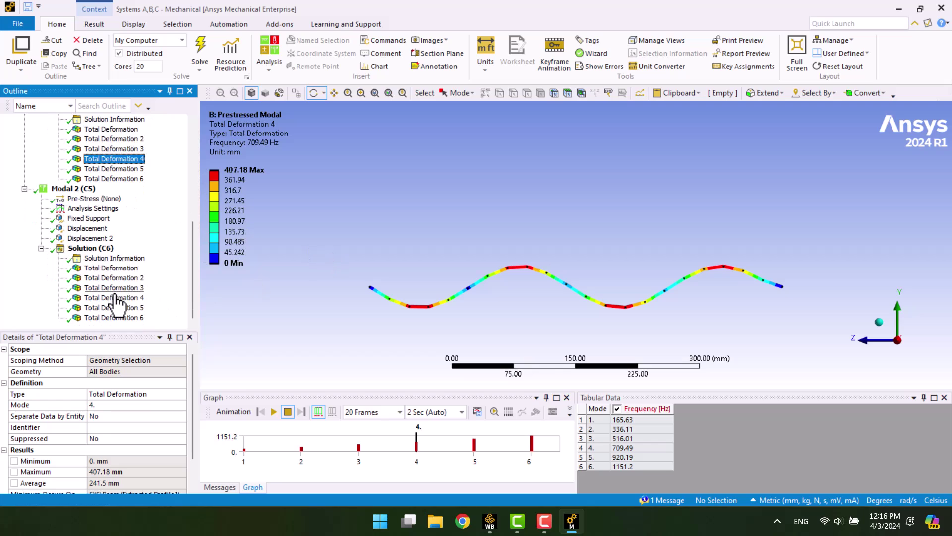
left_click(117, 299)
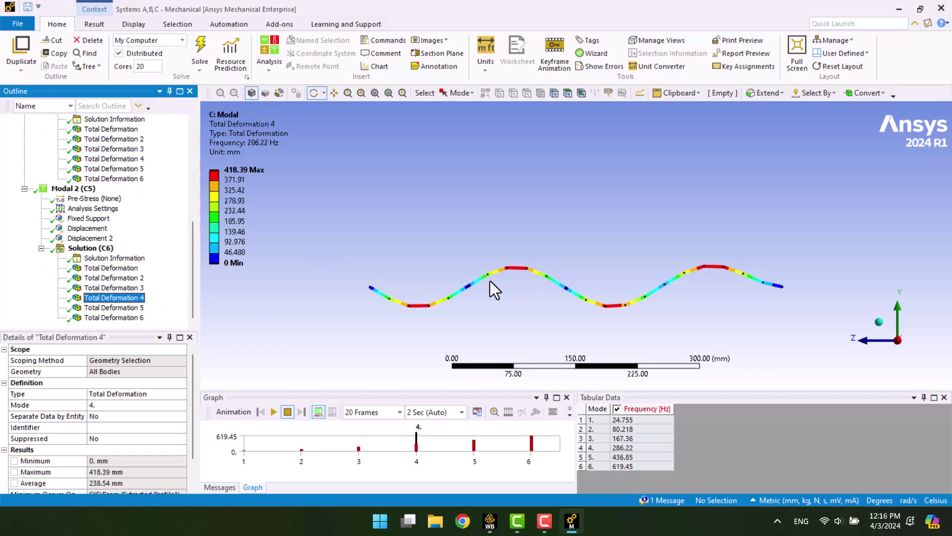